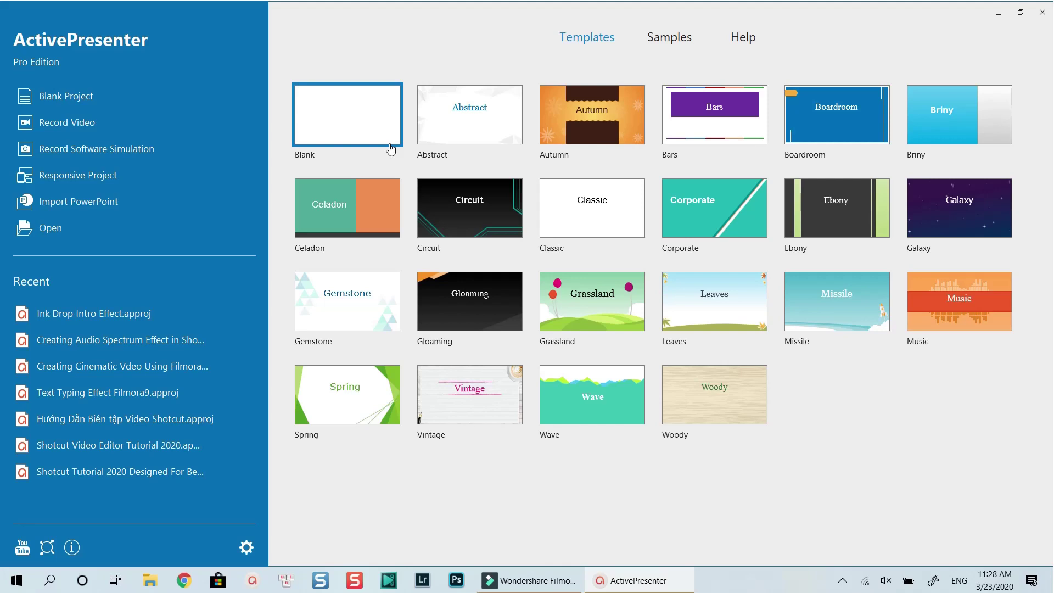
Create a new project from the Blank template and delete the slide's title and subtitle placeholders
left_click(348, 132)
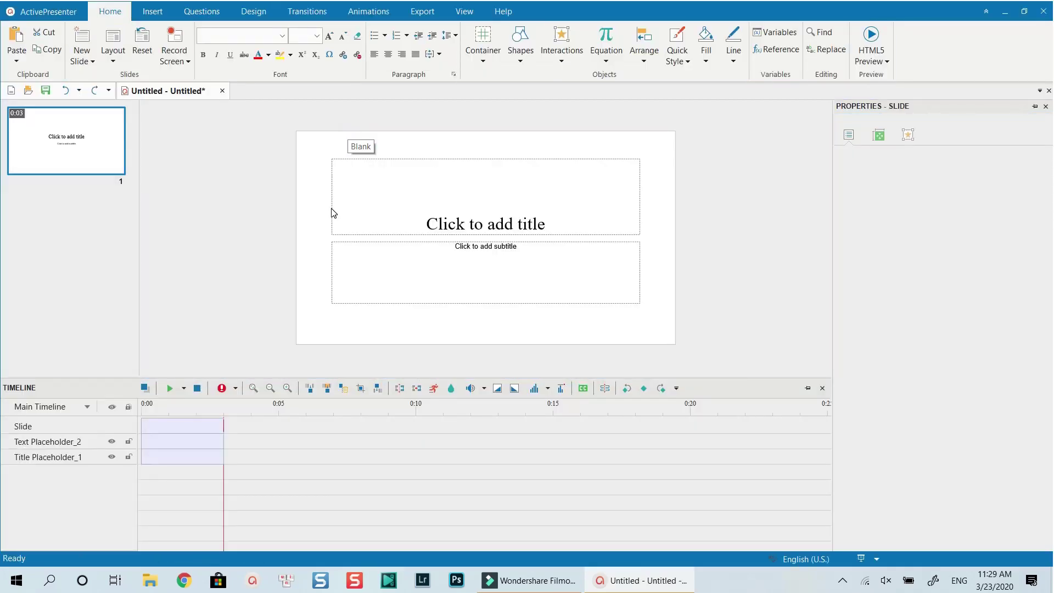
left_click(196, 443)
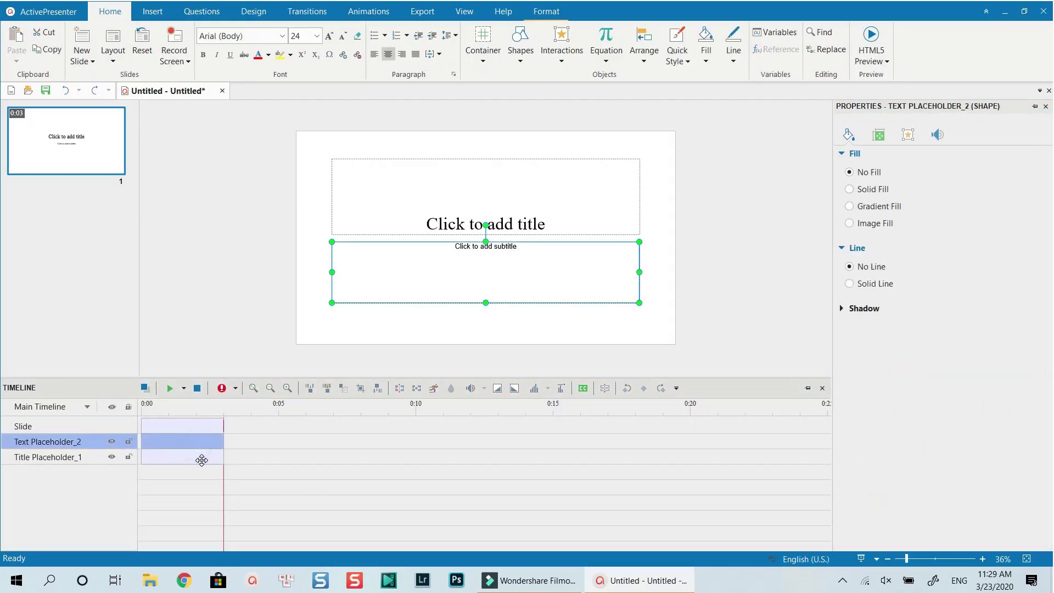
left_click(192, 460, "ctrl")
right_click(191, 460)
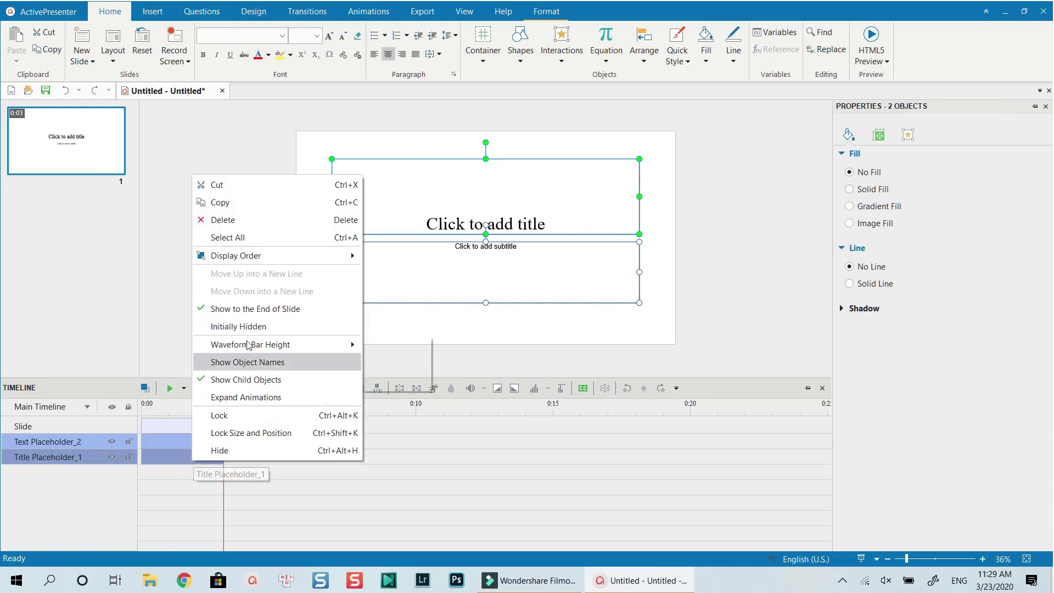
left_click(247, 222)
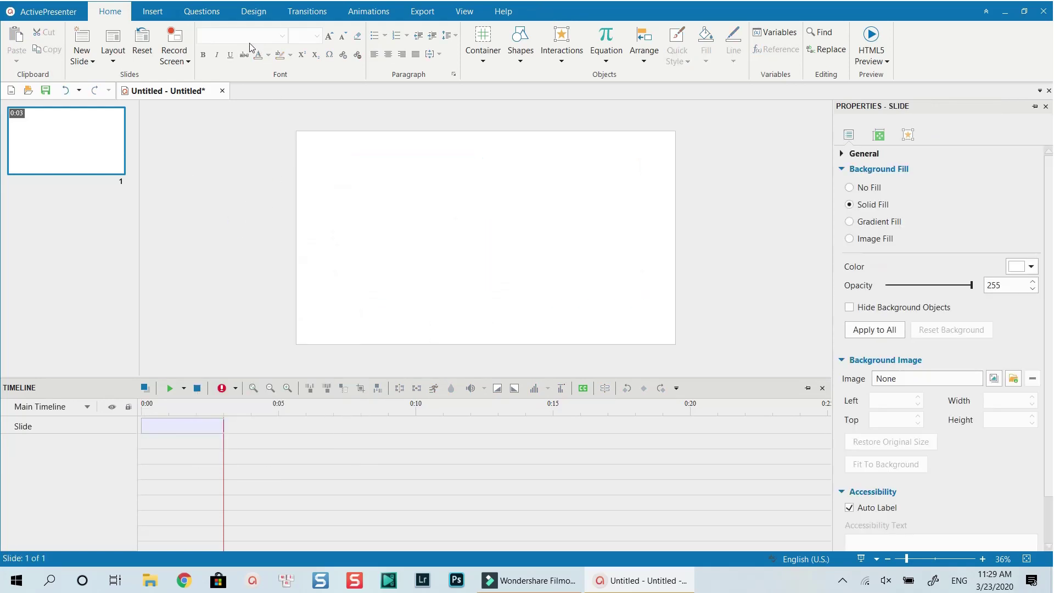
Apply the built-in Woody theme with the light wood-grain background to the slide
left_click(254, 11)
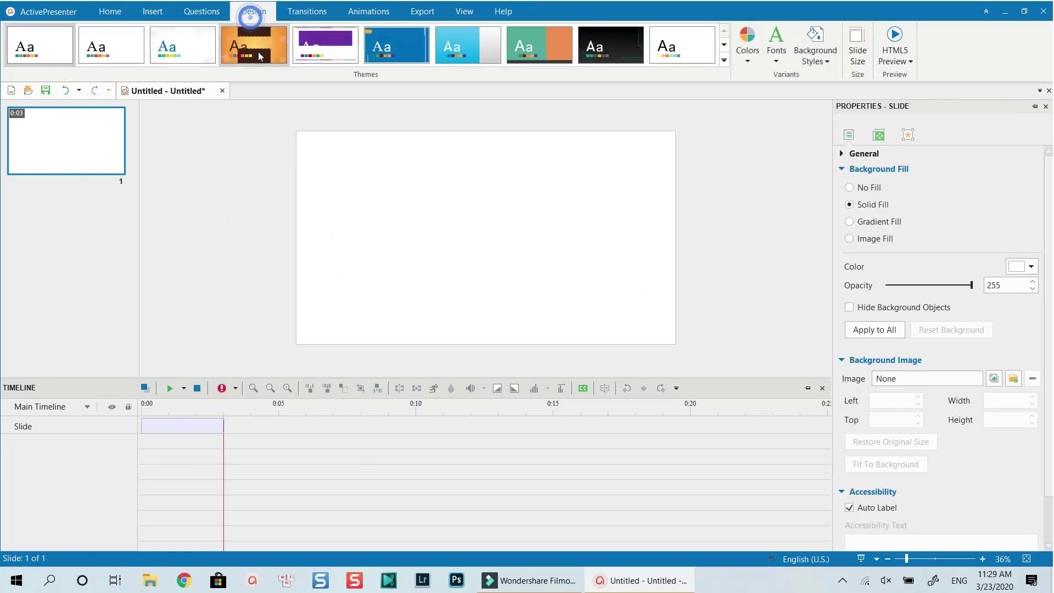
left_click(725, 60)
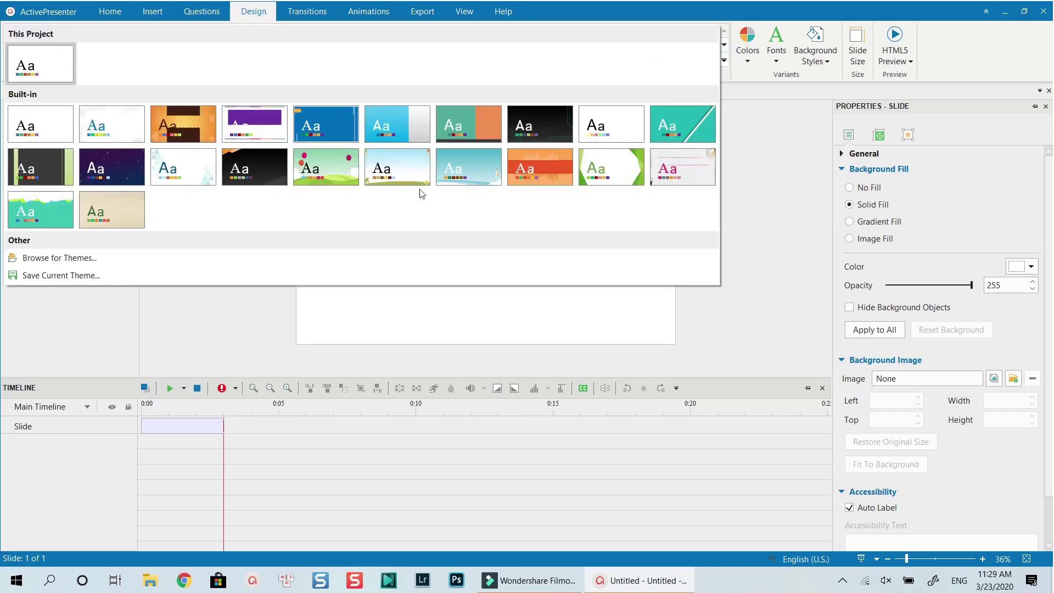
left_click(130, 217)
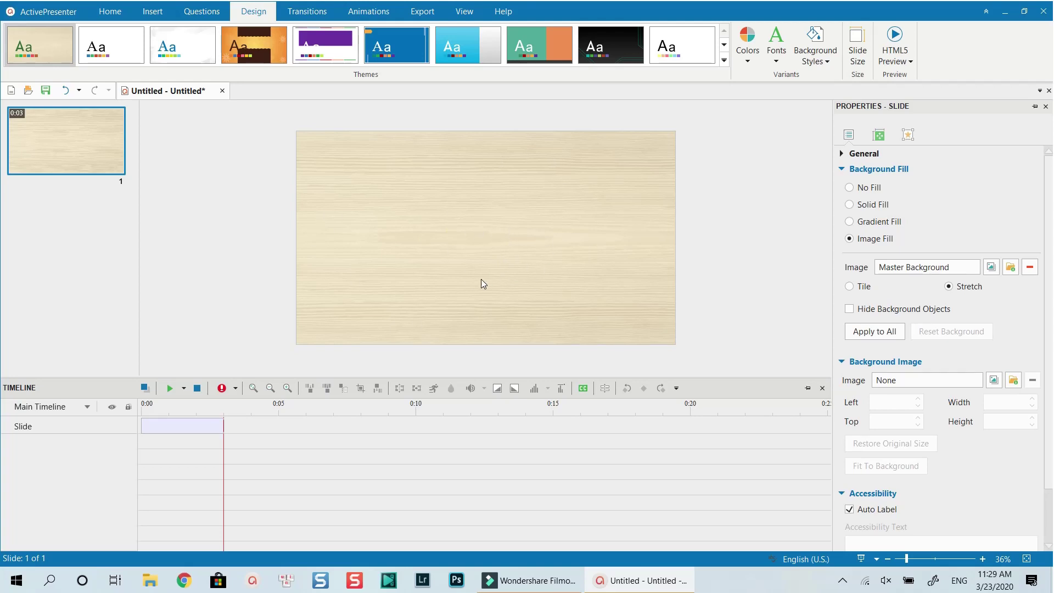
scroll(476, 242, "up", 1)
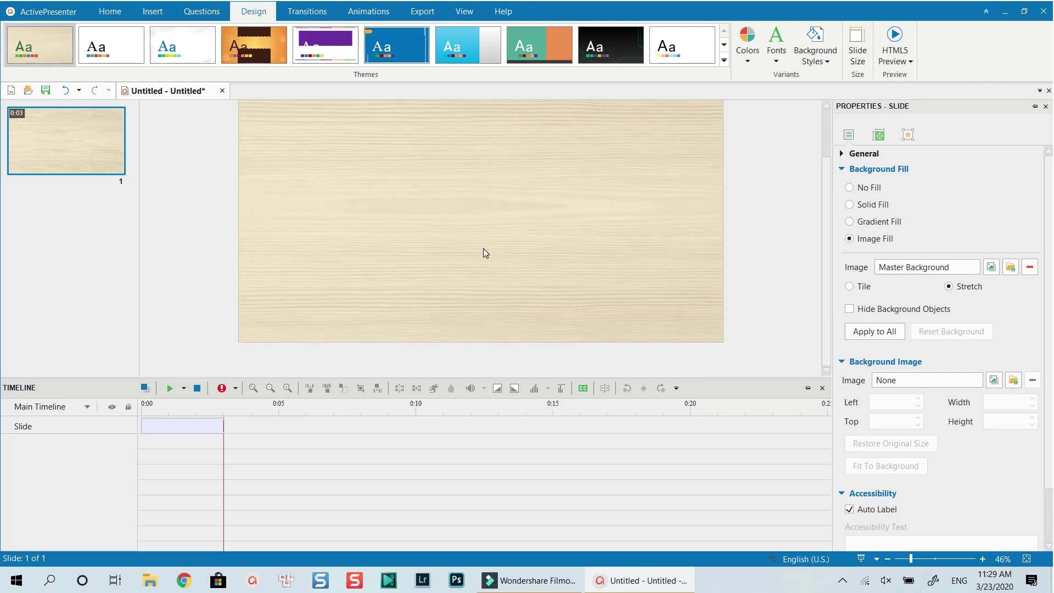
scroll(484, 248, "up", 1)
scroll(483, 251, "up", 1)
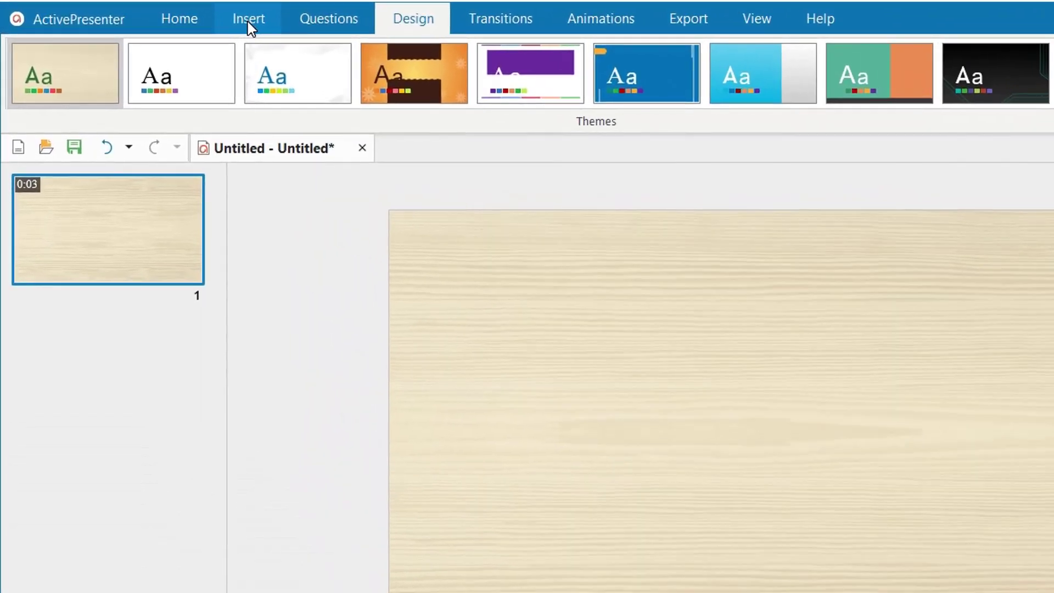
Draw a rectangular callout shape about 354 x 132 px in the upper-left area of the slide
left_click(248, 21)
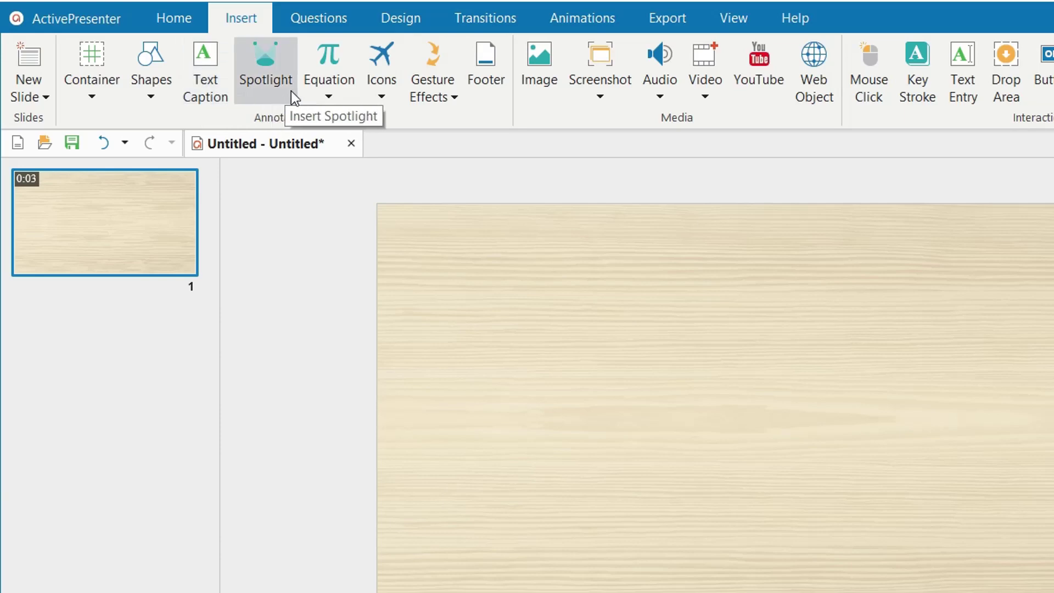
left_click(380, 93)
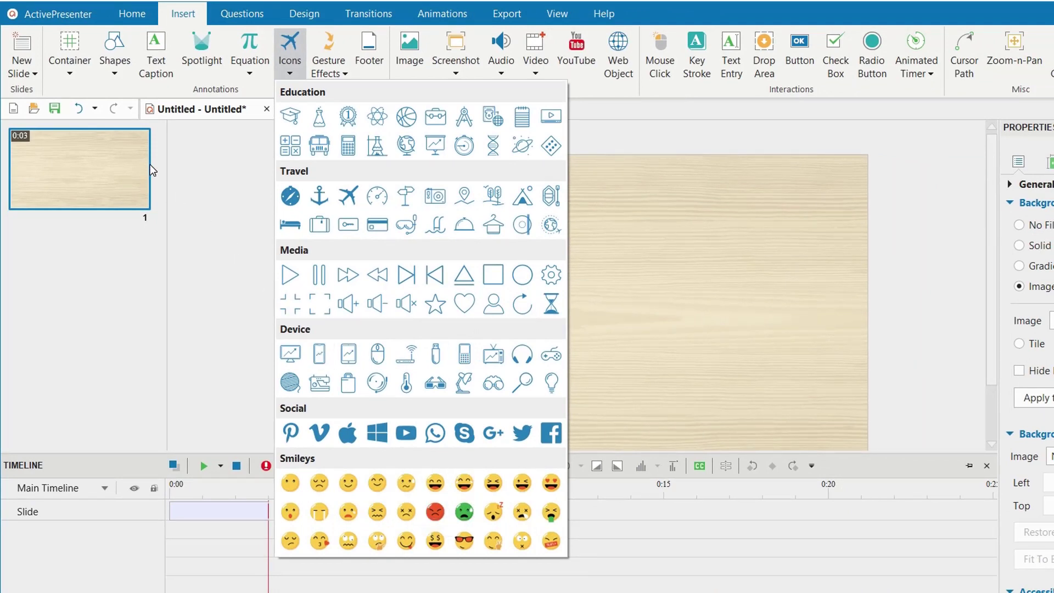
left_click(114, 72)
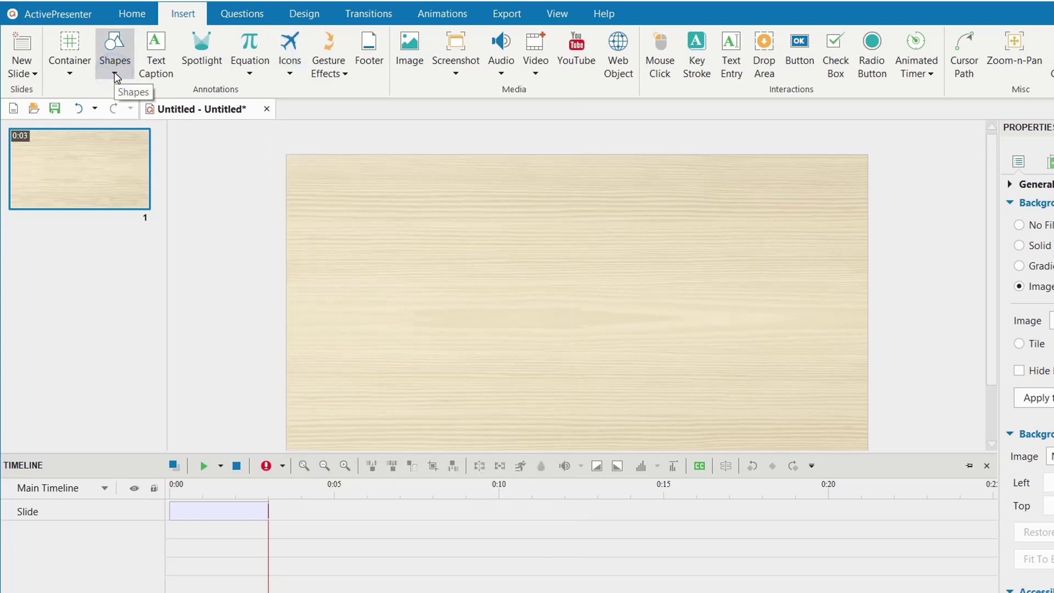
left_click(114, 71)
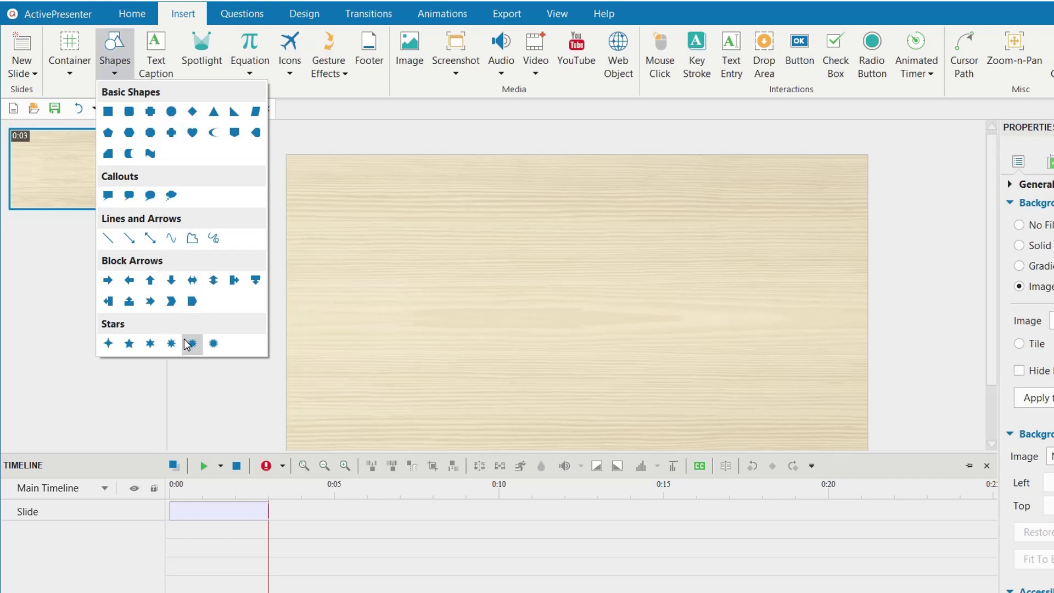
left_click(109, 196)
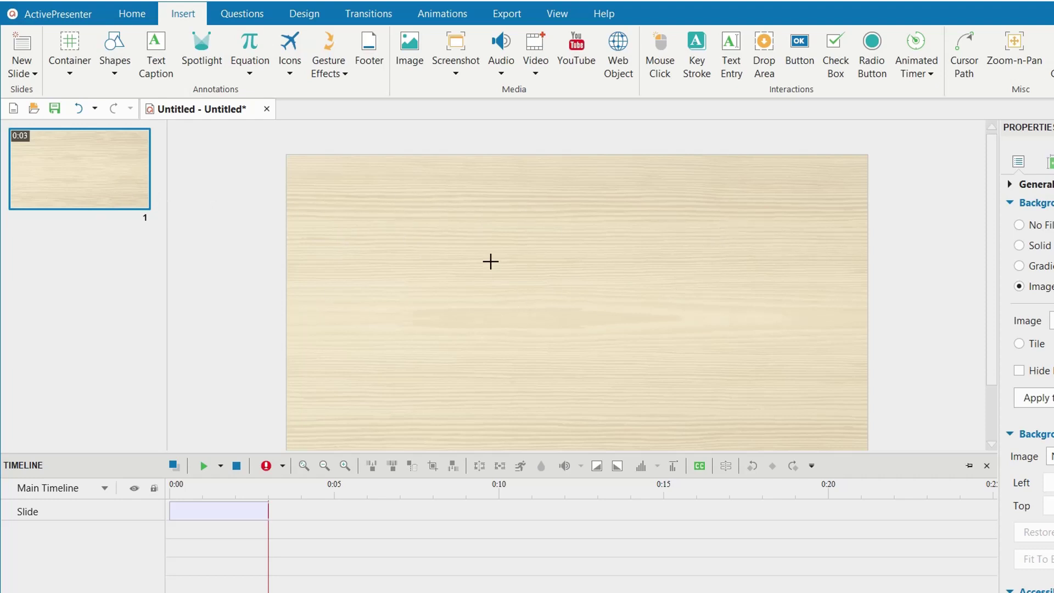
left_click_drag(381, 202, 488, 241)
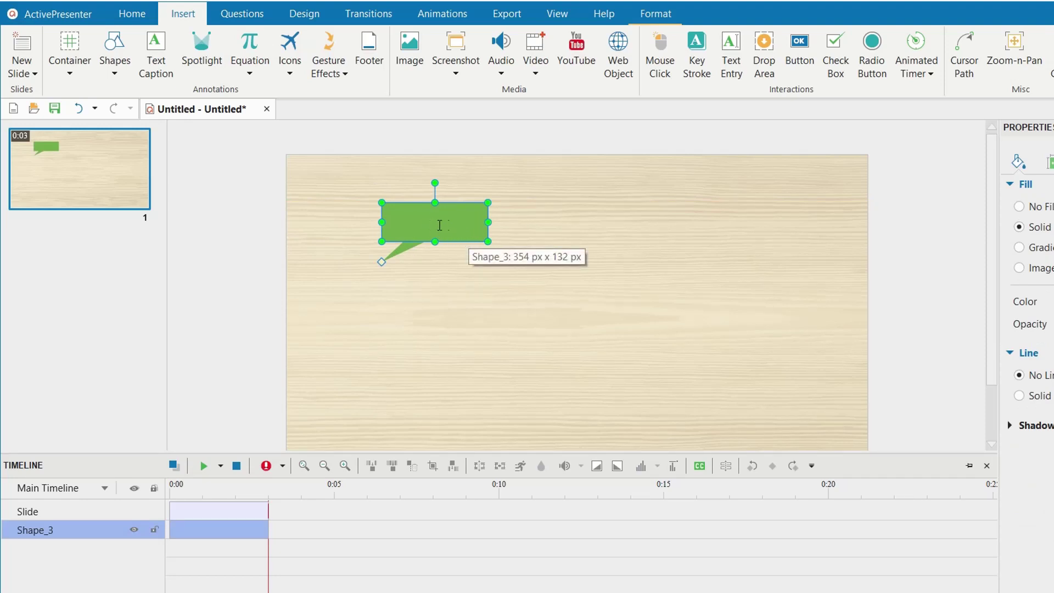
Move the callout to the slide's upper middle, enlarge it to about 423 x 201 px and shift its tail tip slightly inward
left_click_drag(435, 227, 678, 243)
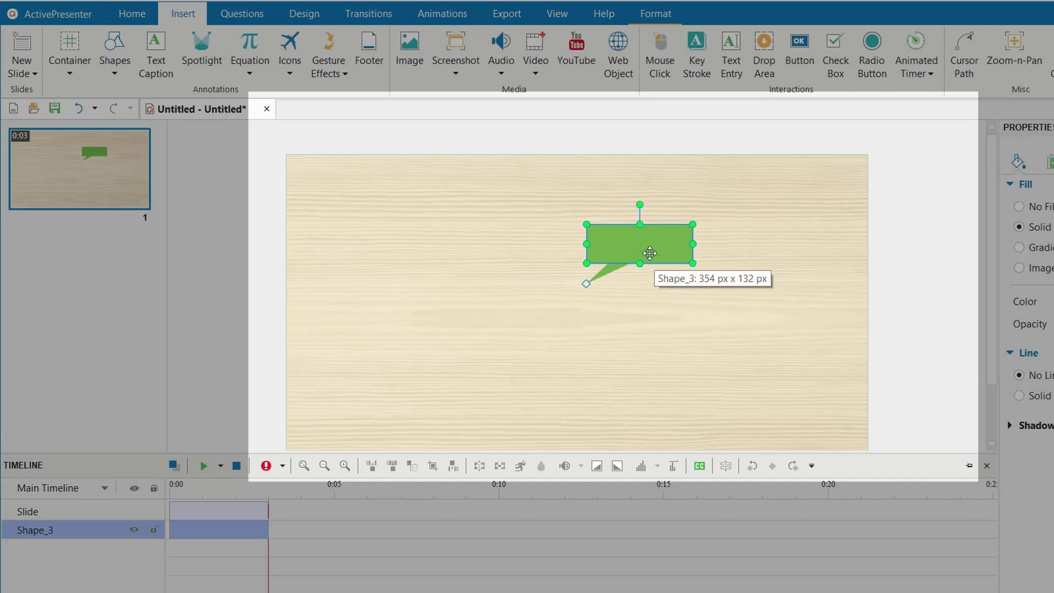
left_click_drag(688, 259, 595, 253)
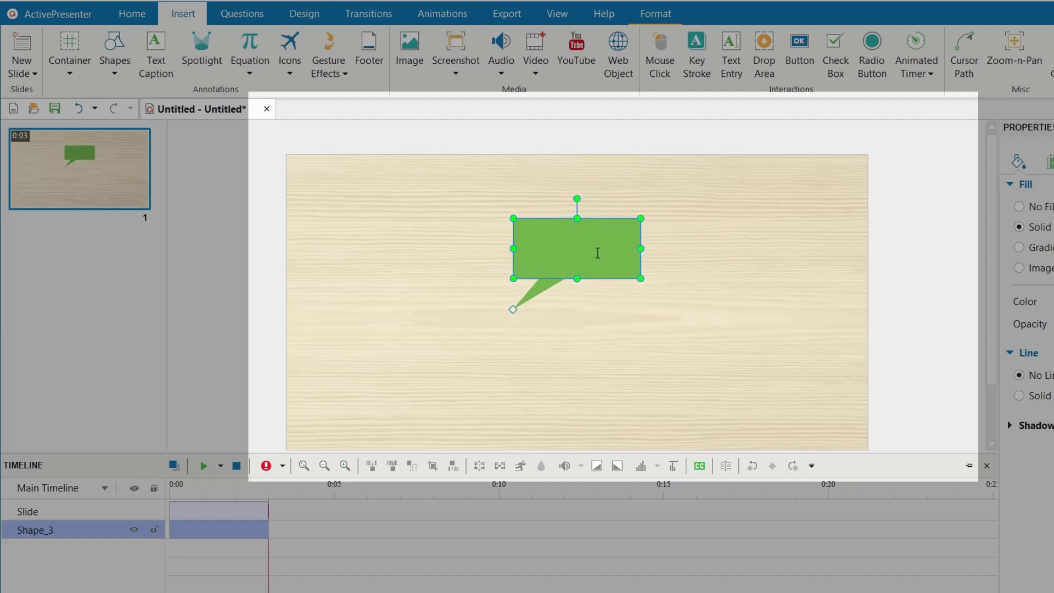
left_click_drag(577, 199, 578, 229)
left_click(514, 311)
mouse_move(514, 313)
left_mouse_down()
mouse_move(675, 316)
mouse_move(714, 273)
mouse_move(633, 198)
mouse_move(505, 188)
mouse_move(482, 252)
mouse_move(492, 277)
mouse_move(565, 313)
mouse_move(525, 322)
left_mouse_up()
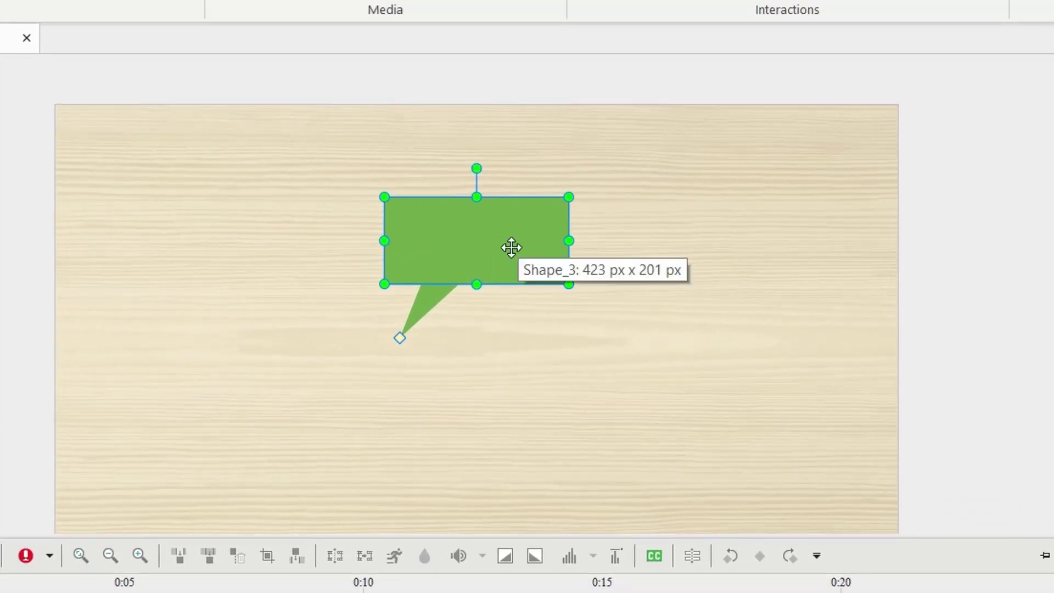
Enter "Click here" in the callout and format it in Trebuchet MS (Headings) at size 60
double_click(477, 239)
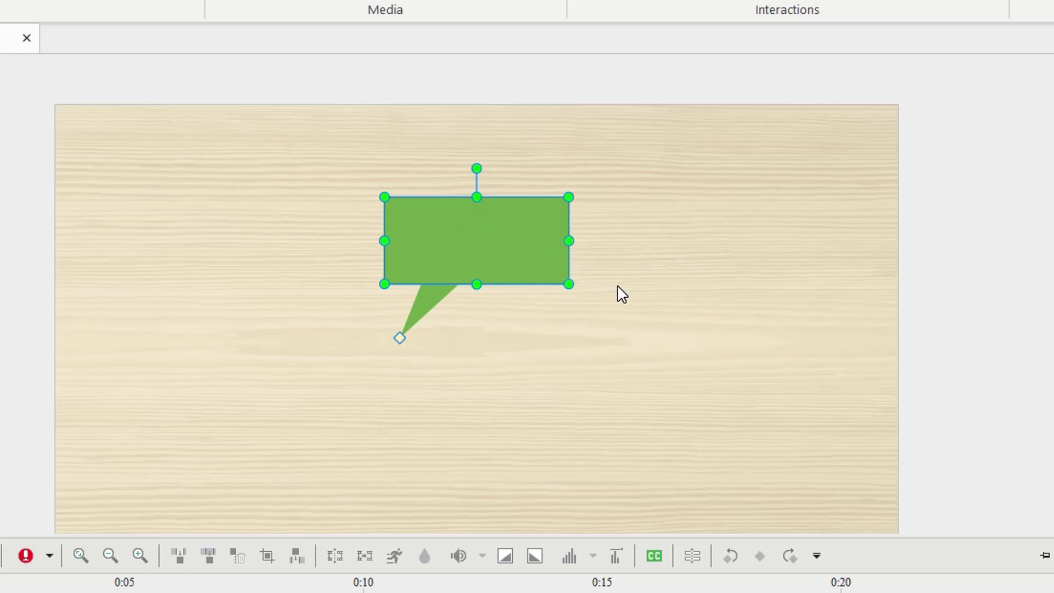
type("Click here")
left_click_drag(510, 244, 447, 238)
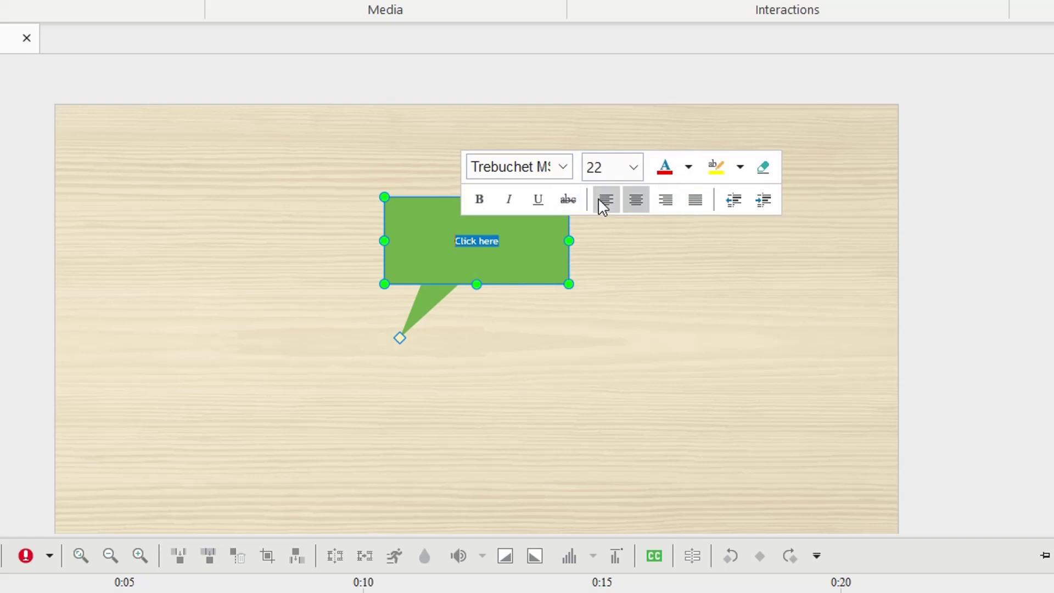
left_click(564, 167)
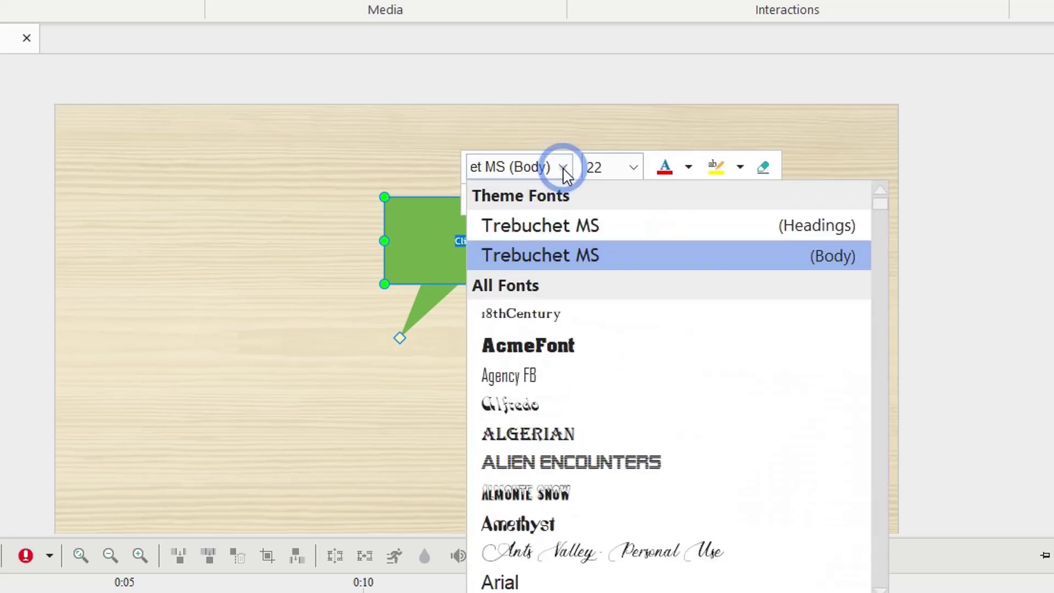
left_click(568, 225)
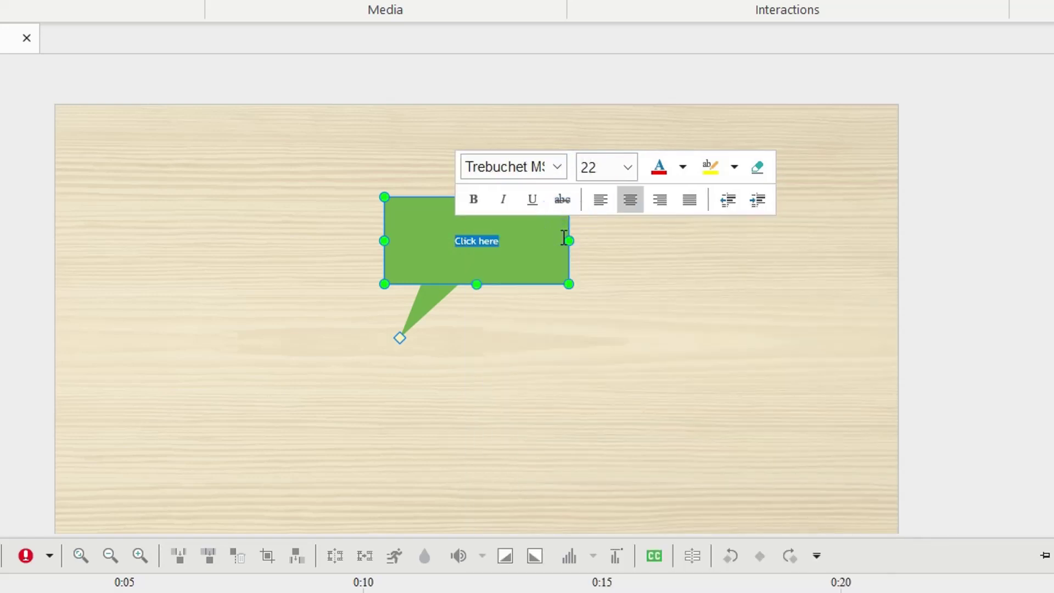
left_click(626, 166)
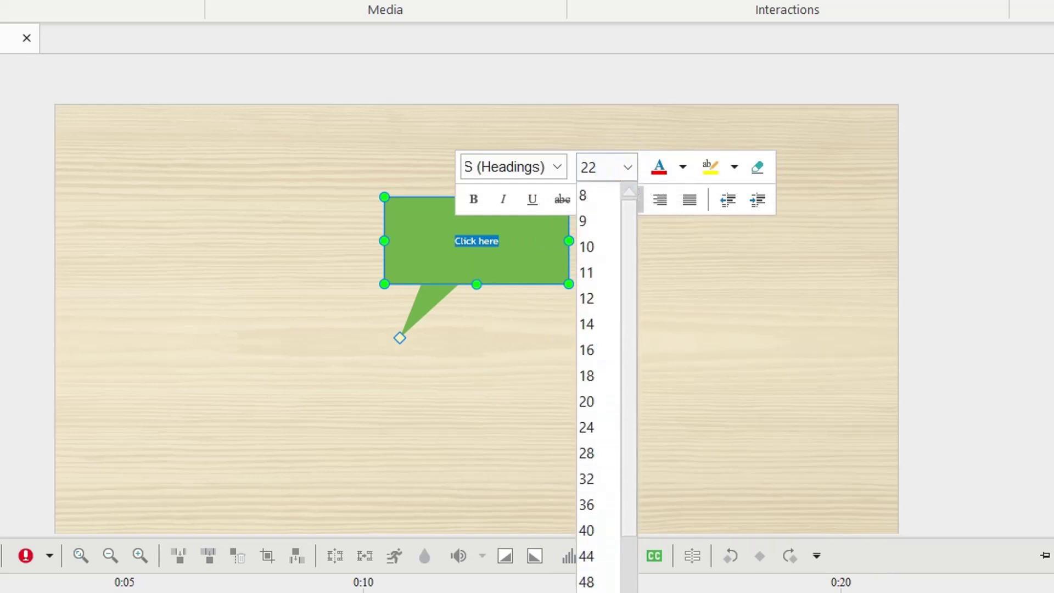
left_click(587, 592)
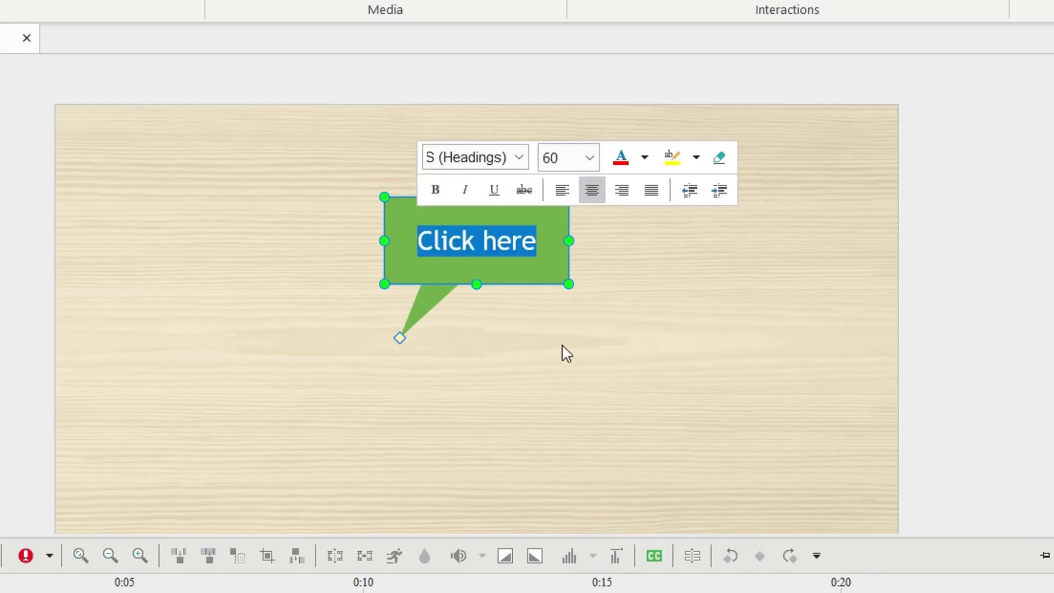
Color the callout text yellow and make it bold, italic and underlined
left_click(646, 158)
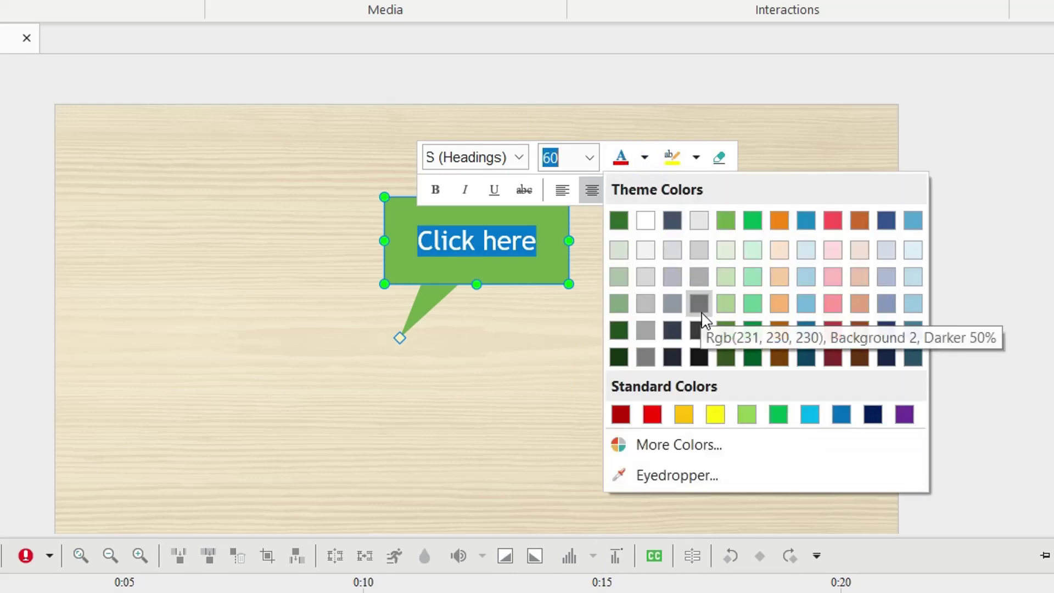
left_click(710, 413)
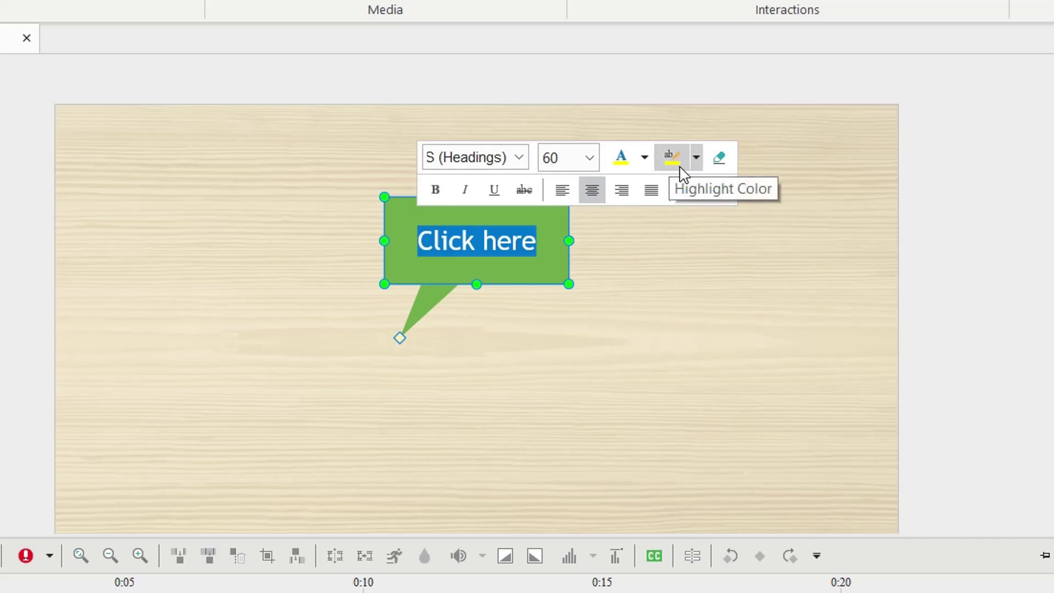
left_click(436, 190)
left_click(462, 190)
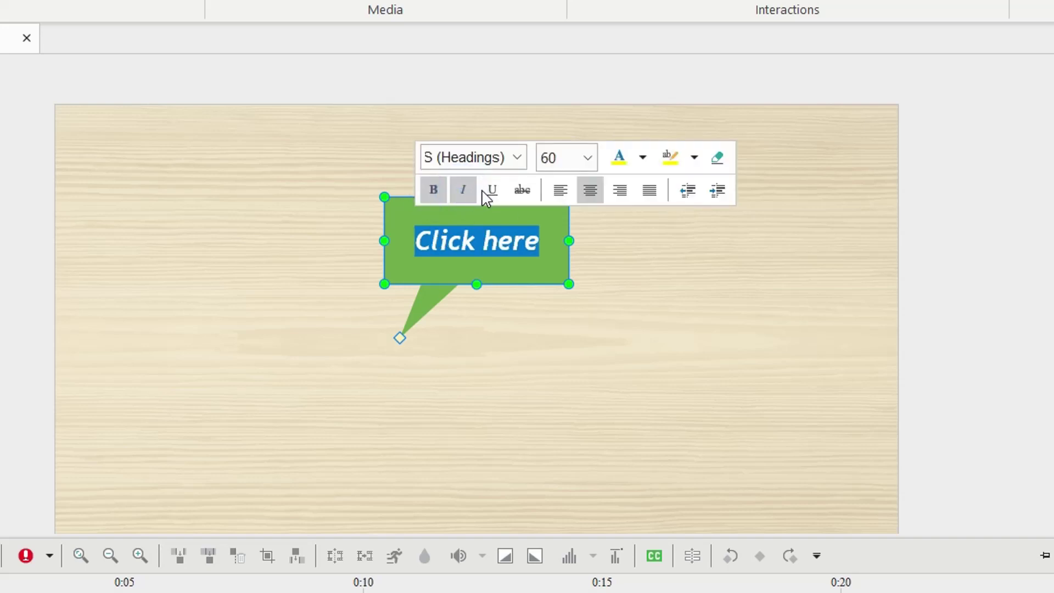
left_click(492, 190)
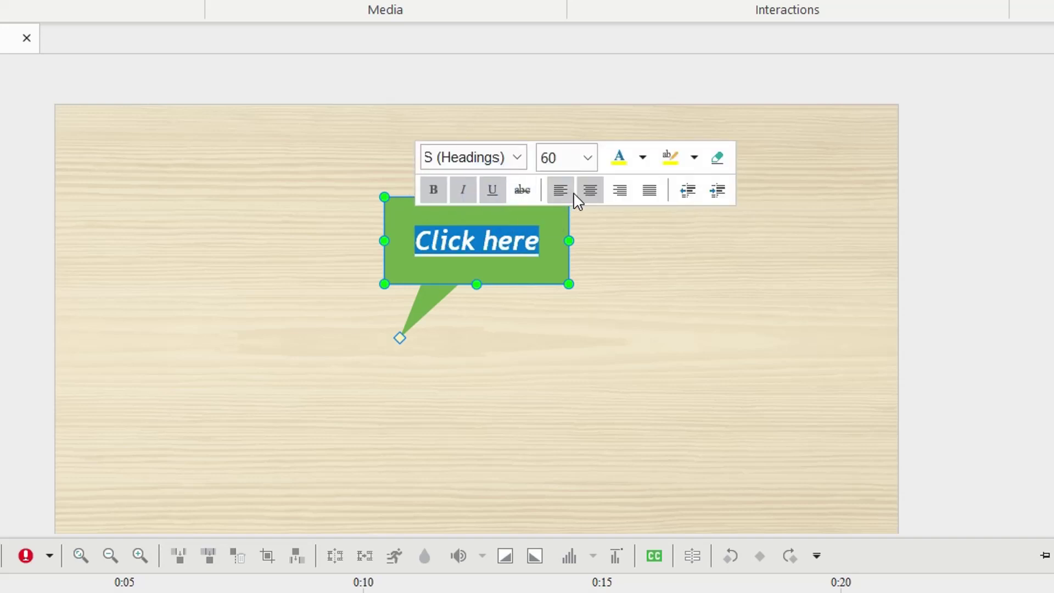
left_click(630, 269)
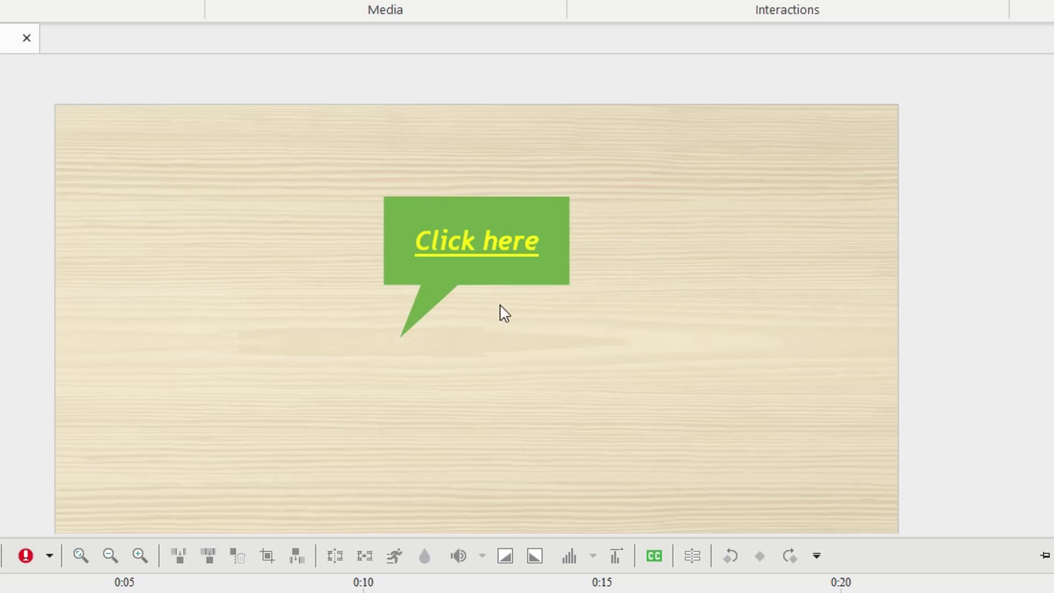
Move the callout to the upper-left area of the slide and deselect it
left_click(492, 253)
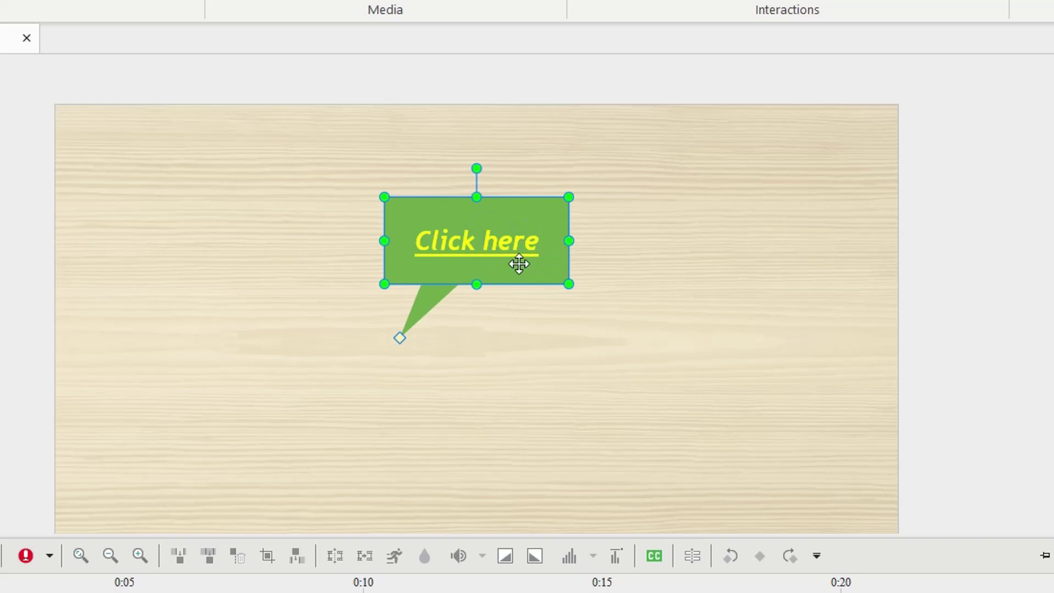
left_click(589, 332)
left_click_drag(538, 268, 360, 235)
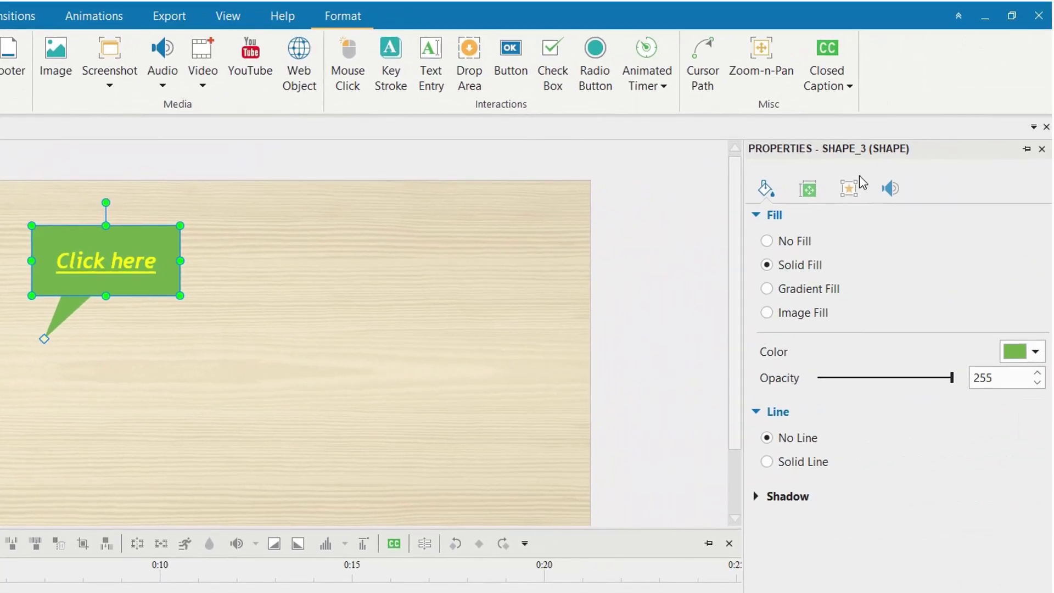
left_click(182, 438)
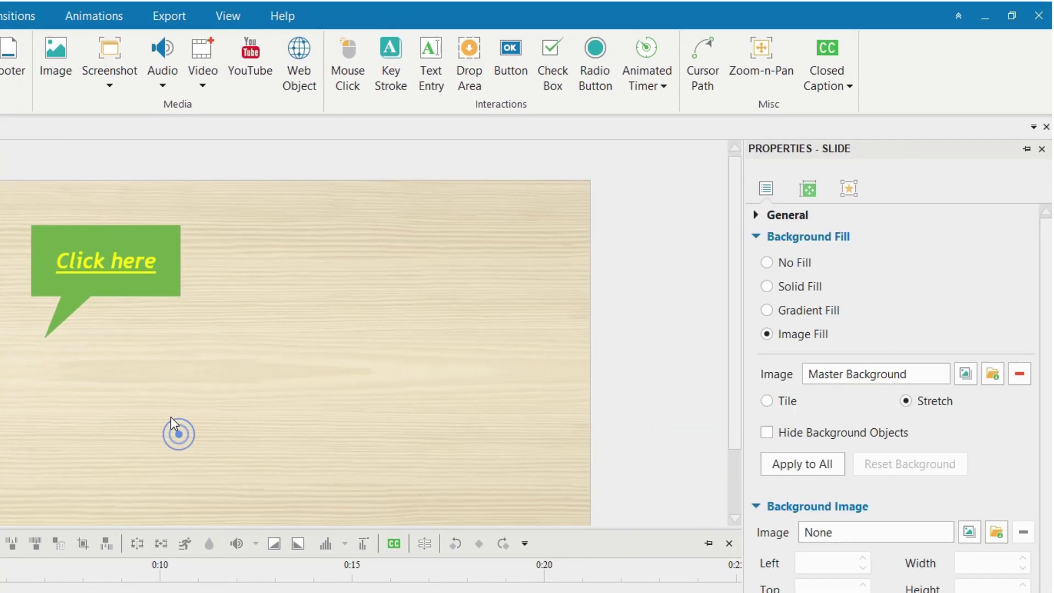
Fill the callout with the desktop image Snapshot_40.png
left_click(142, 292)
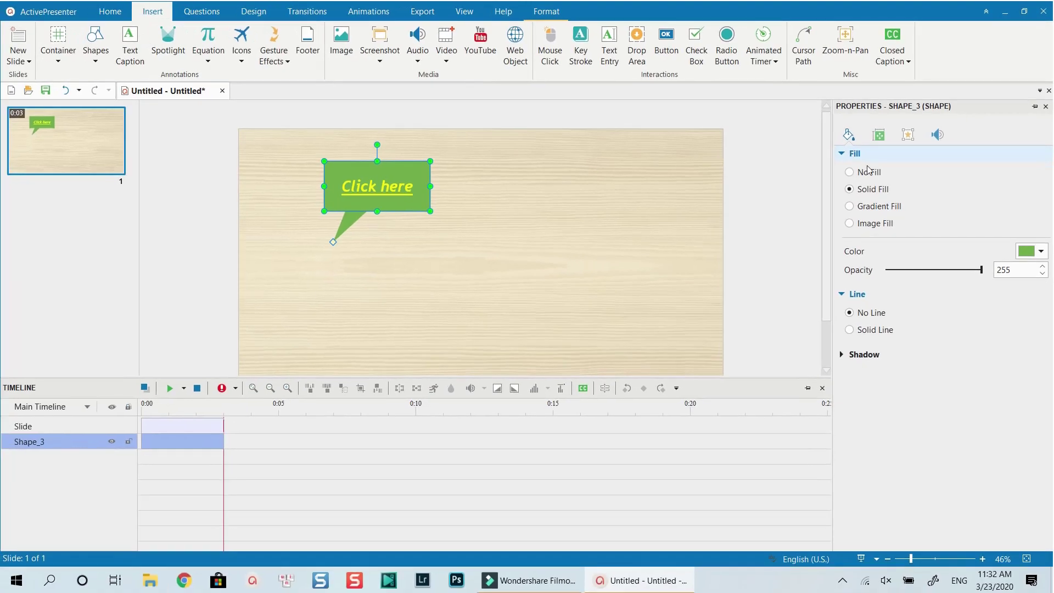
left_click(851, 224)
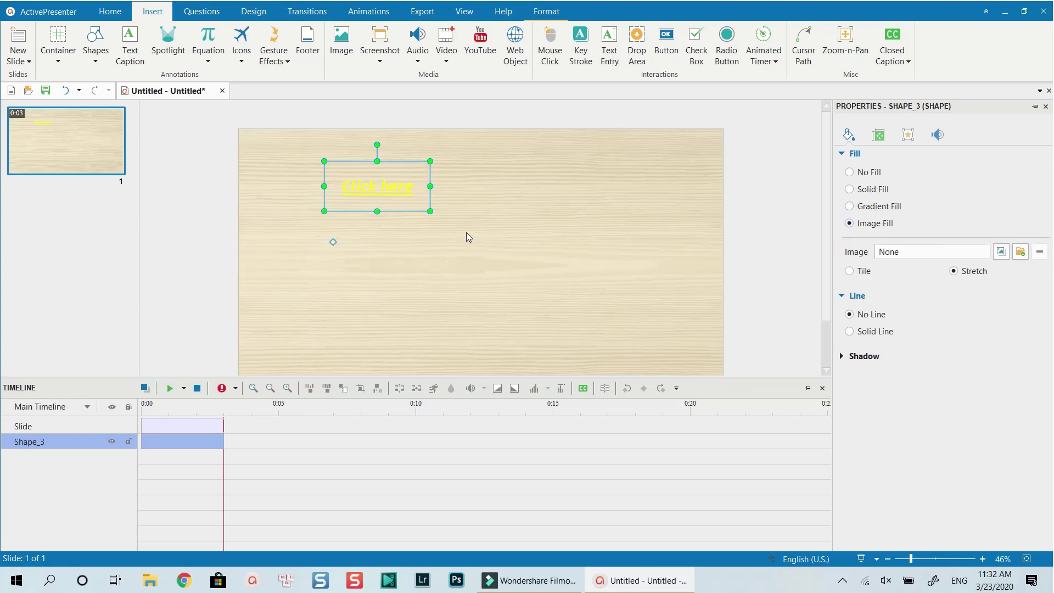
left_click(1020, 253)
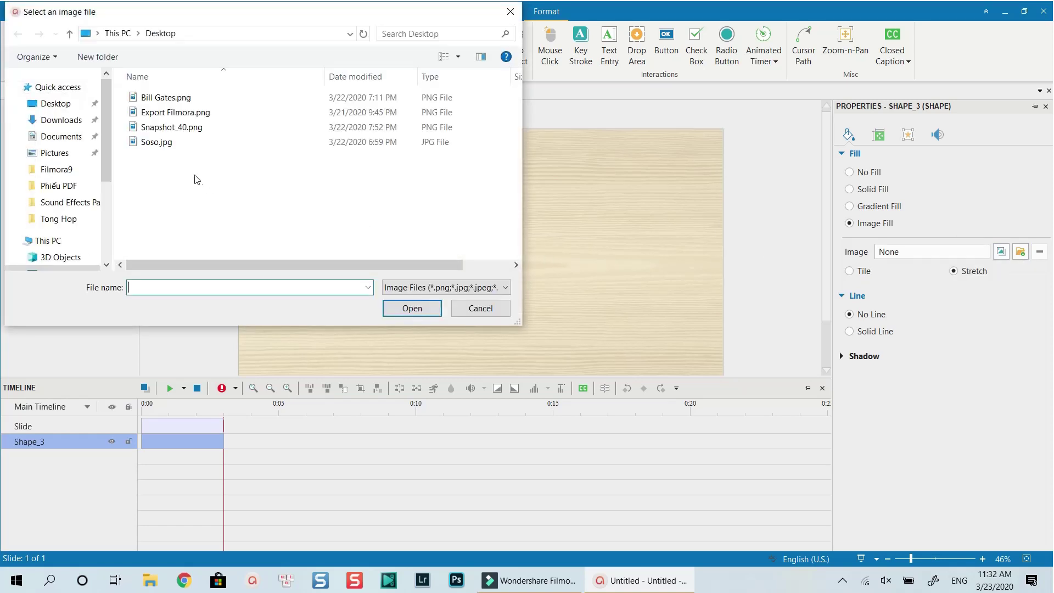
double_click(170, 129)
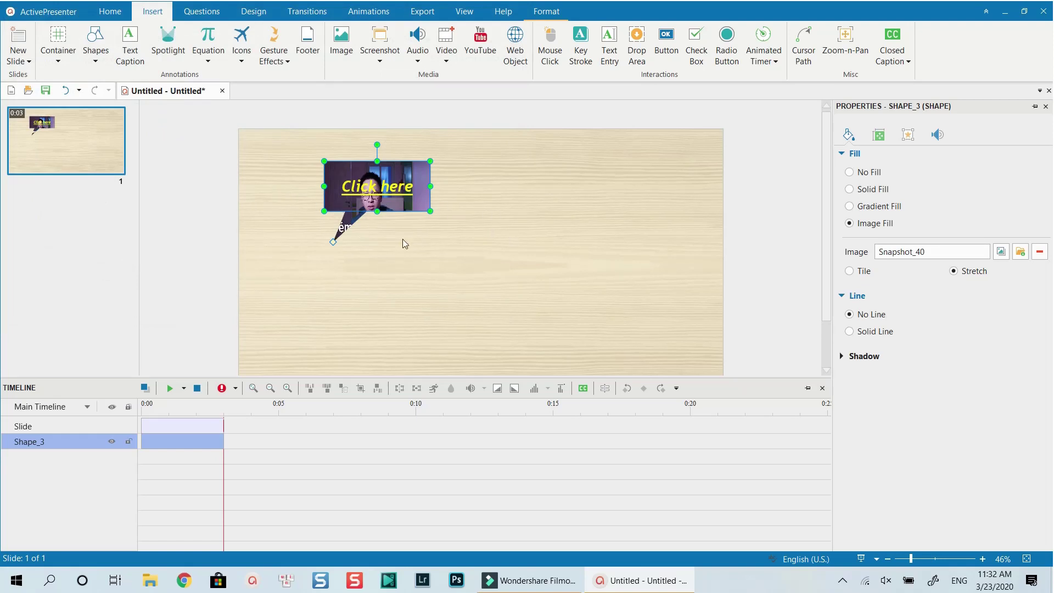
Move the image-filled callout across to the slide's upper-right area
left_click(495, 218)
left_click(403, 202)
left_click_drag(403, 202, 604, 204)
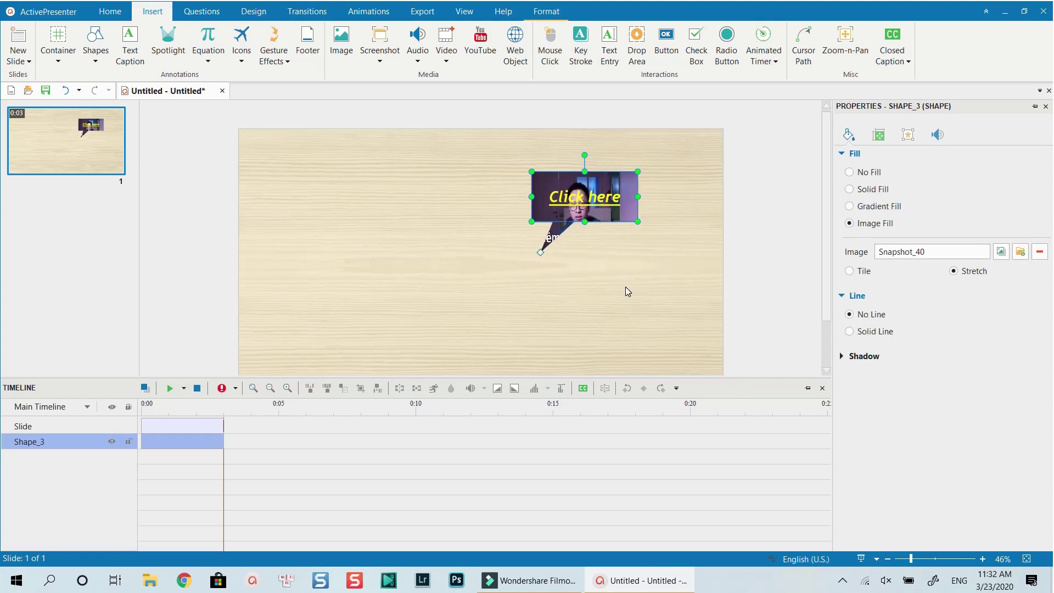
Undo the callout's move and its image fill to restore the solid fill
key("ctrl+z")
key("ctrl+z")
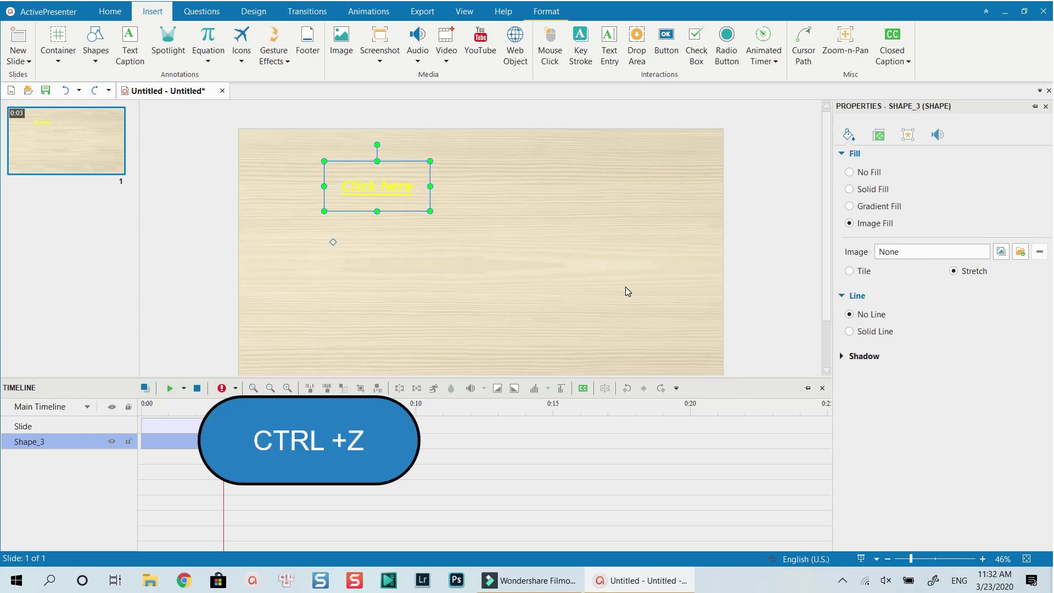
key("ctrl+z")
Set the opacity of the callout's solid fill to 138
left_click(413, 221)
left_click(410, 210)
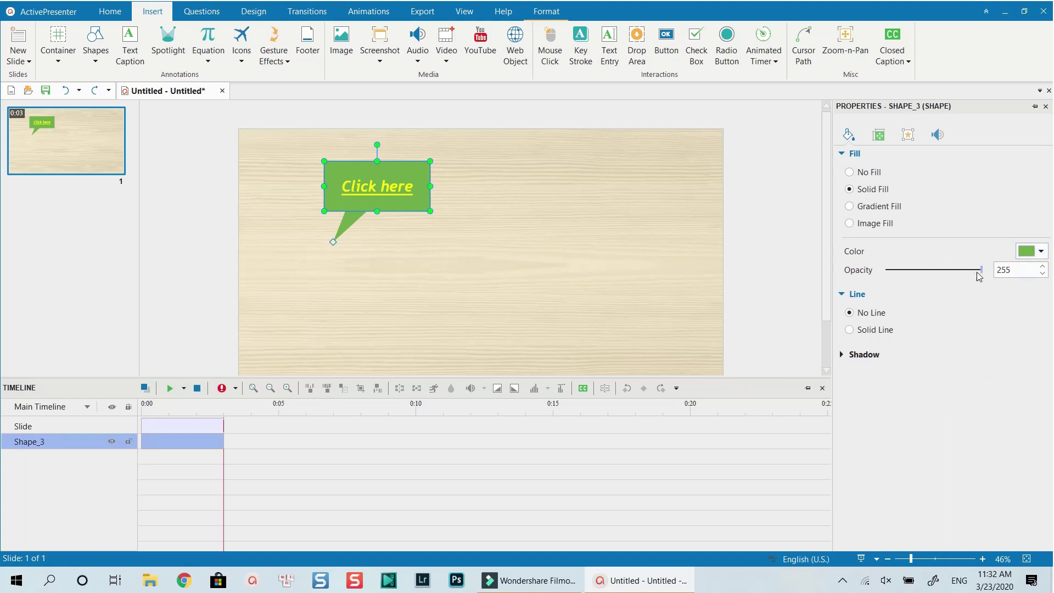
left_click_drag(978, 275, 939, 279)
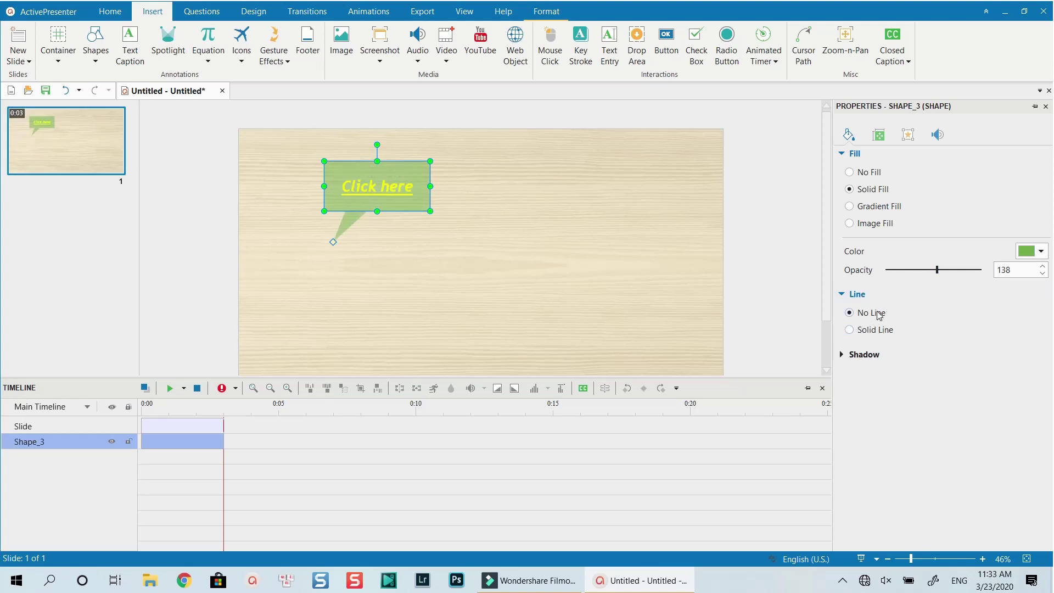
Give the callout a red outline of width 5 with the Dash pattern, and deselect it
left_click(851, 330)
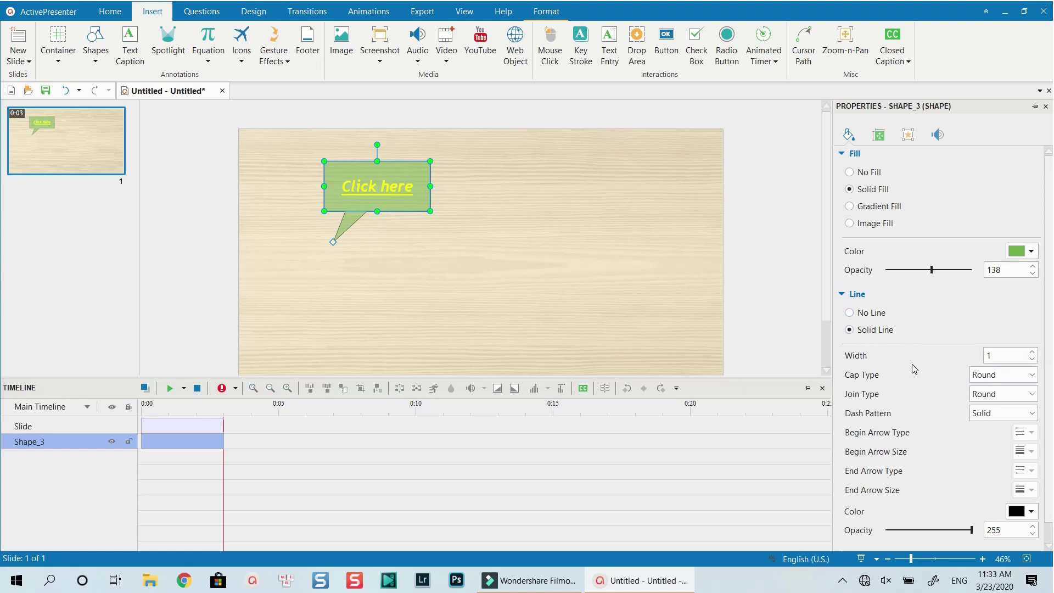
left_click(997, 357)
type("5")
left_click(1031, 519)
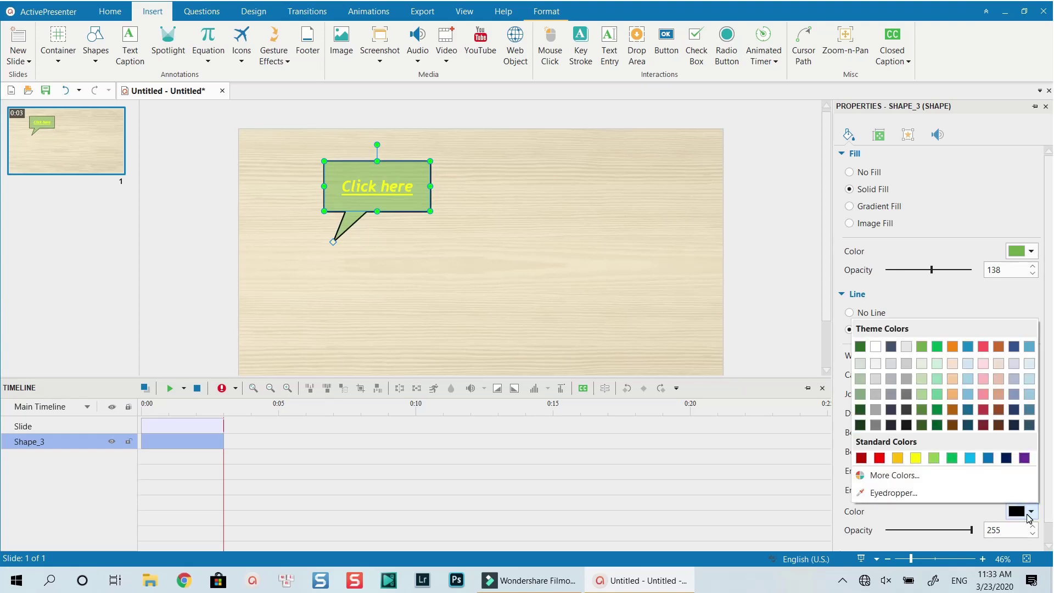
left_click(871, 459)
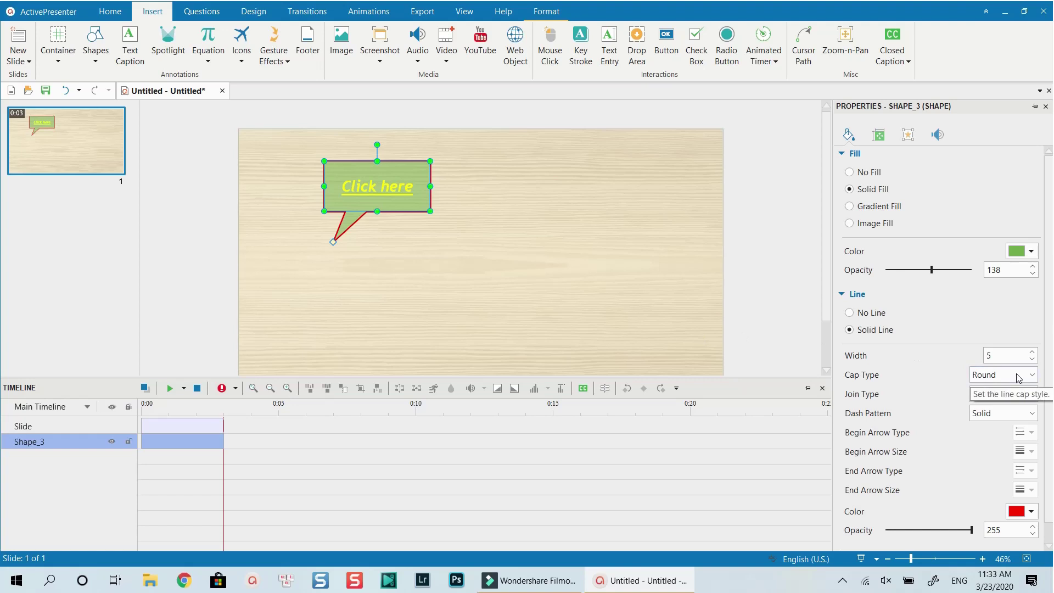
left_click(1035, 414)
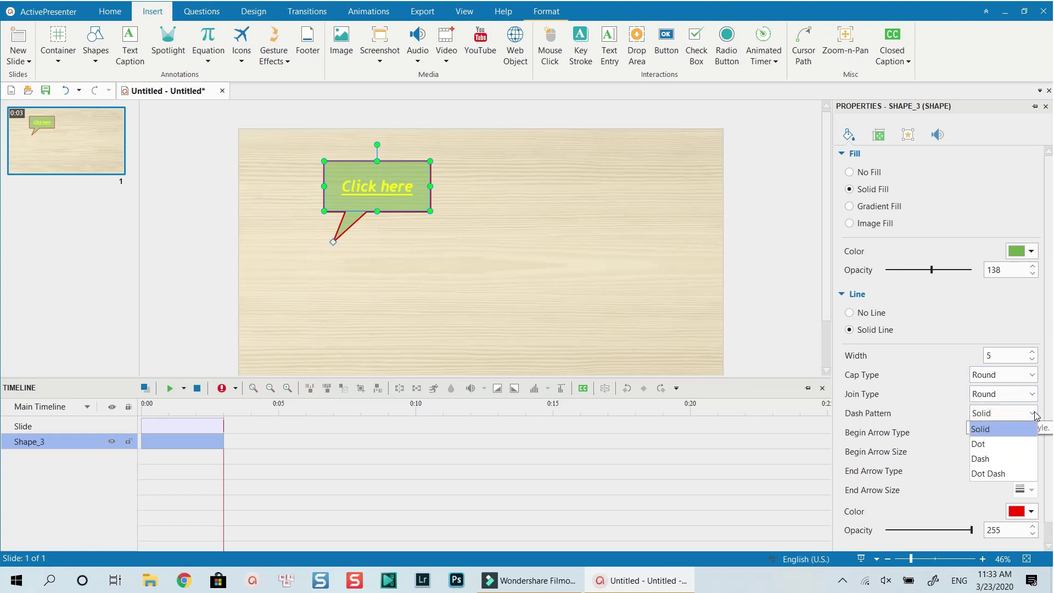
left_click(997, 460)
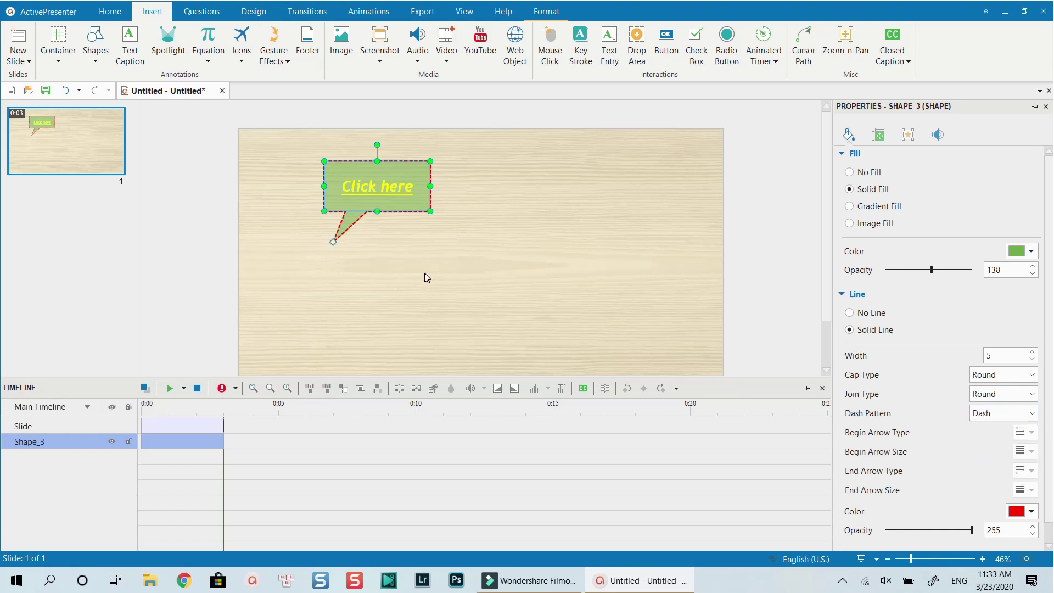
left_click(508, 295)
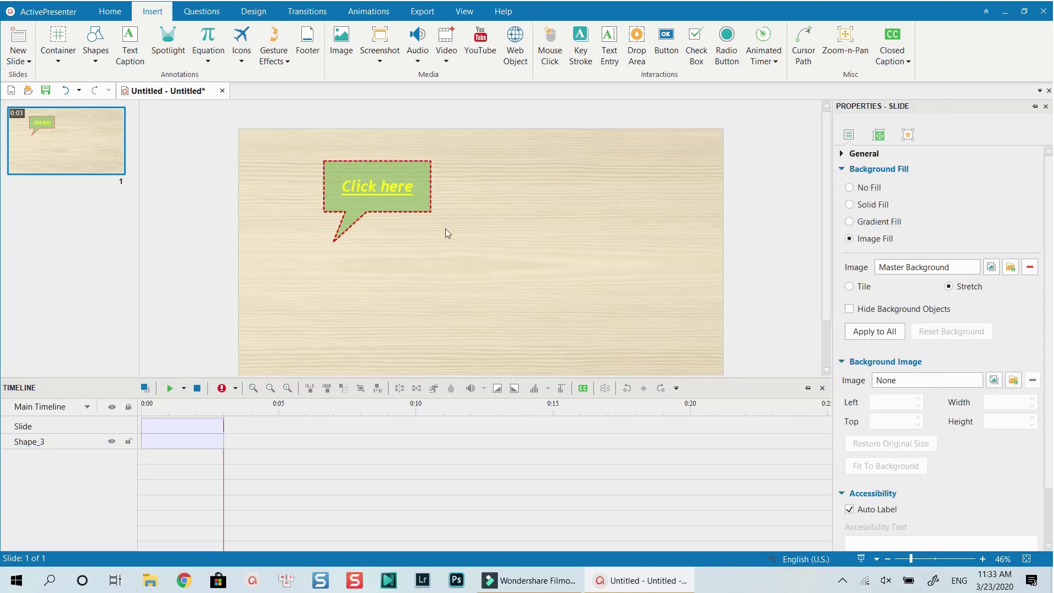
Apply a custom shadow with its default settings to the callout
left_click(414, 206)
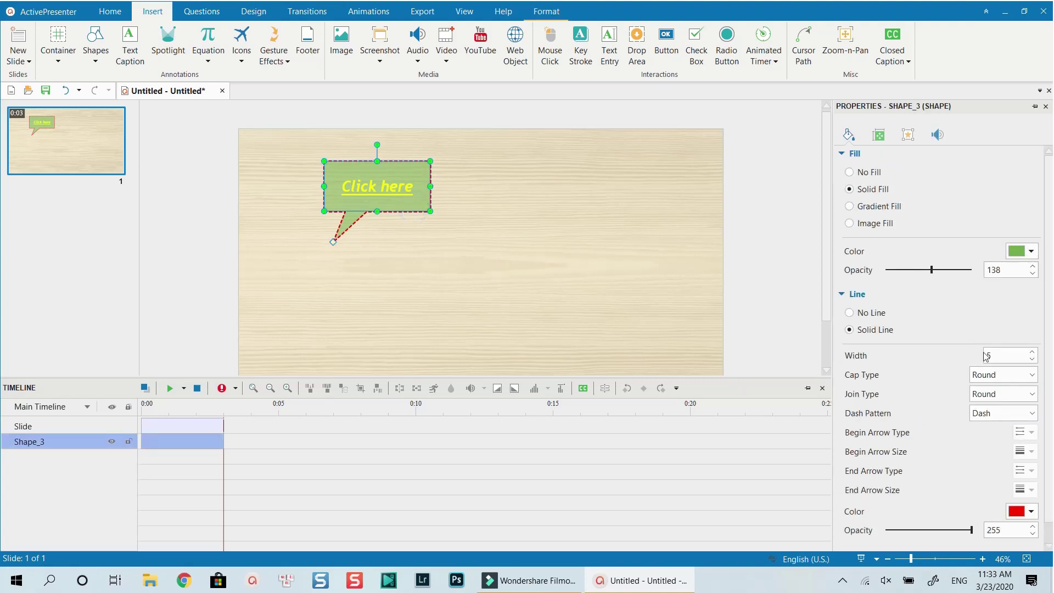
scroll(887, 424, "down", 1)
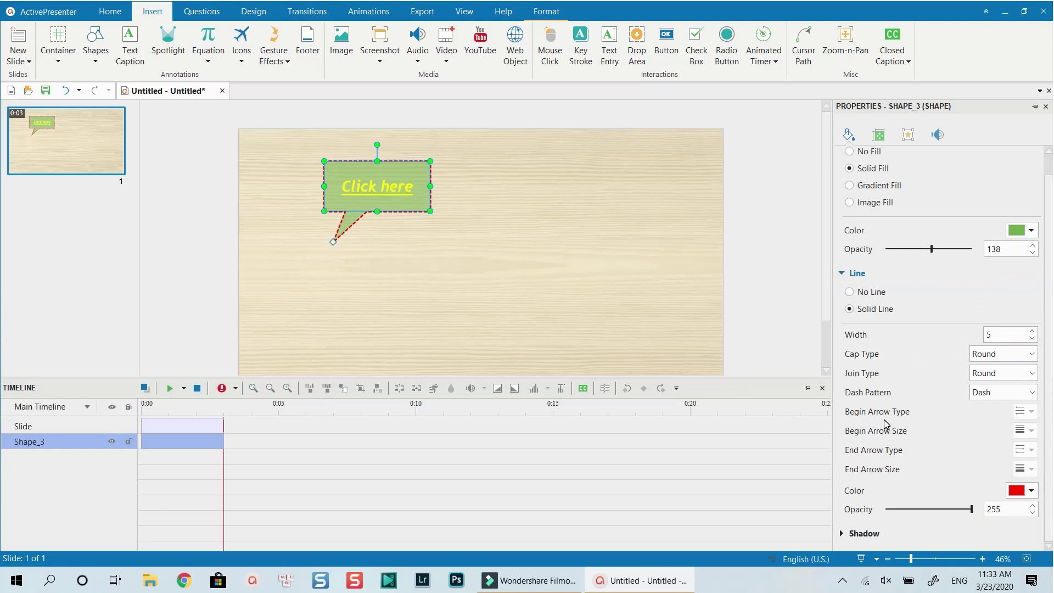
left_click(848, 536)
scroll(1033, 327, "down", 2)
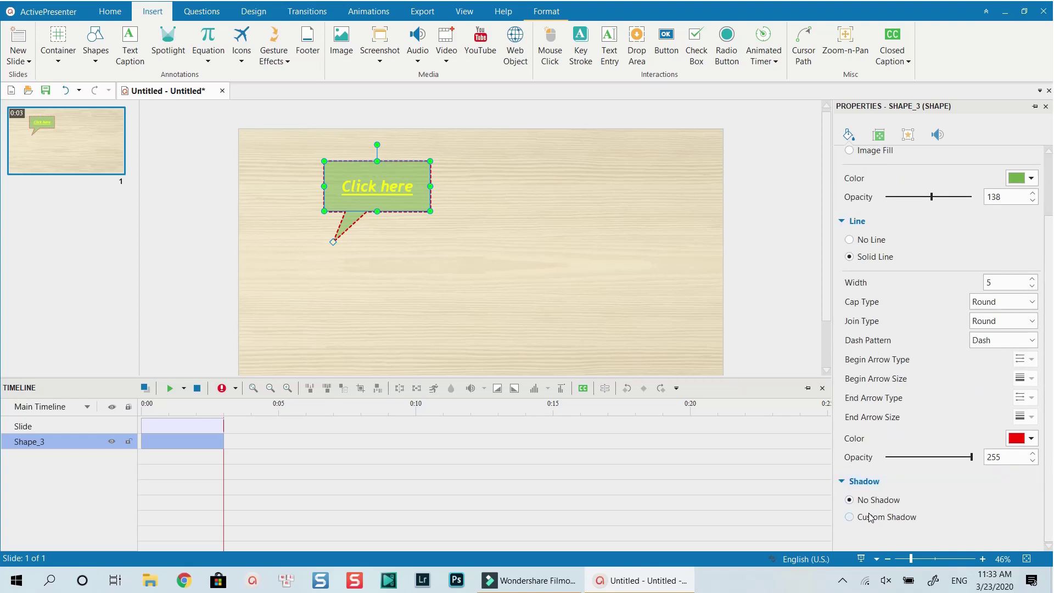
left_click(851, 518)
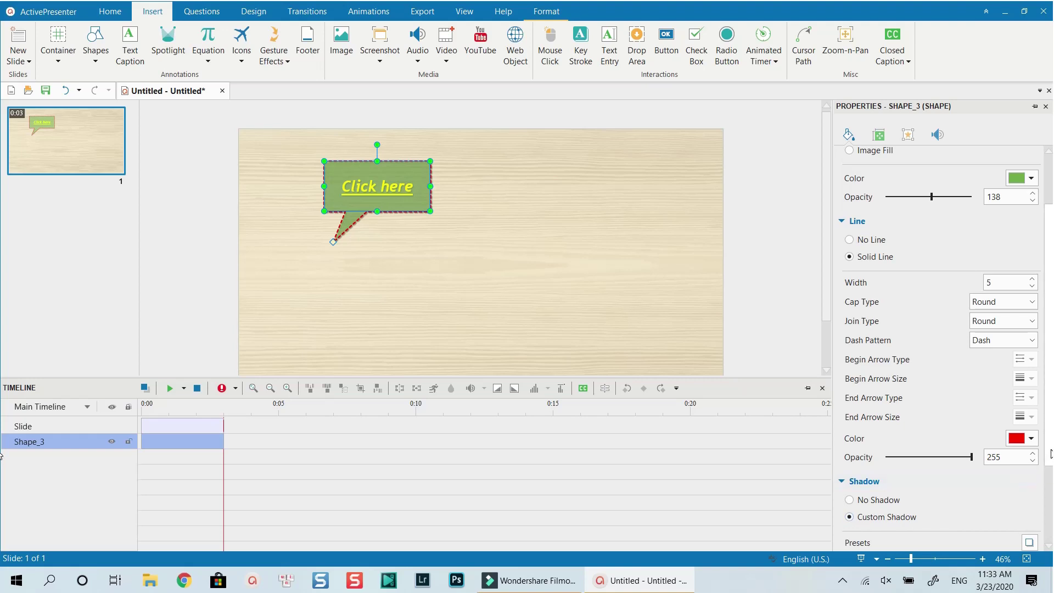
scroll(1051, 453, "down", 4)
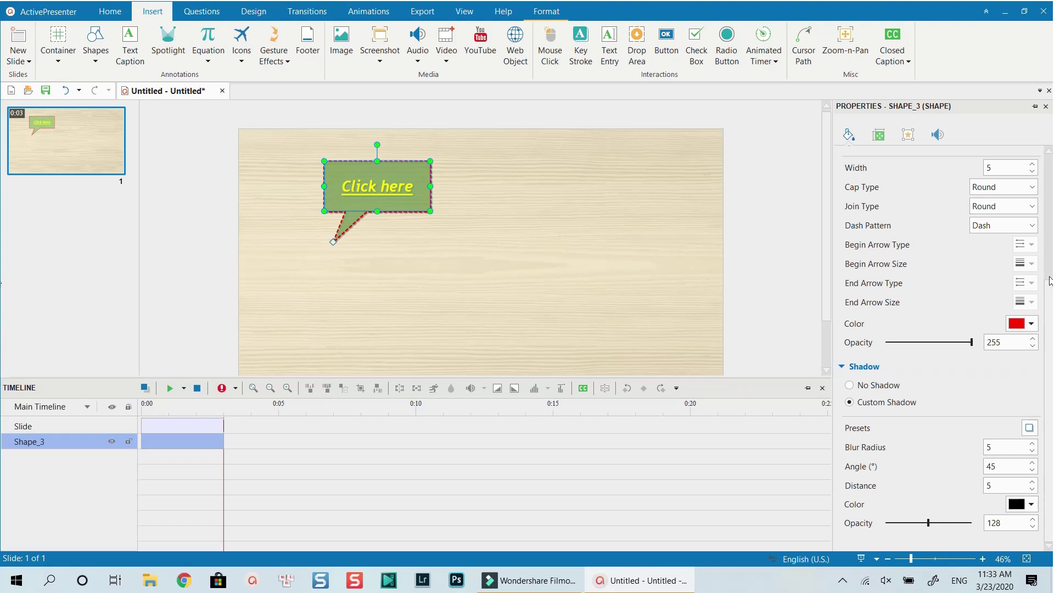
scroll(1051, 262, "up", 1)
left_click_drag(1052, 262, 1053, 191)
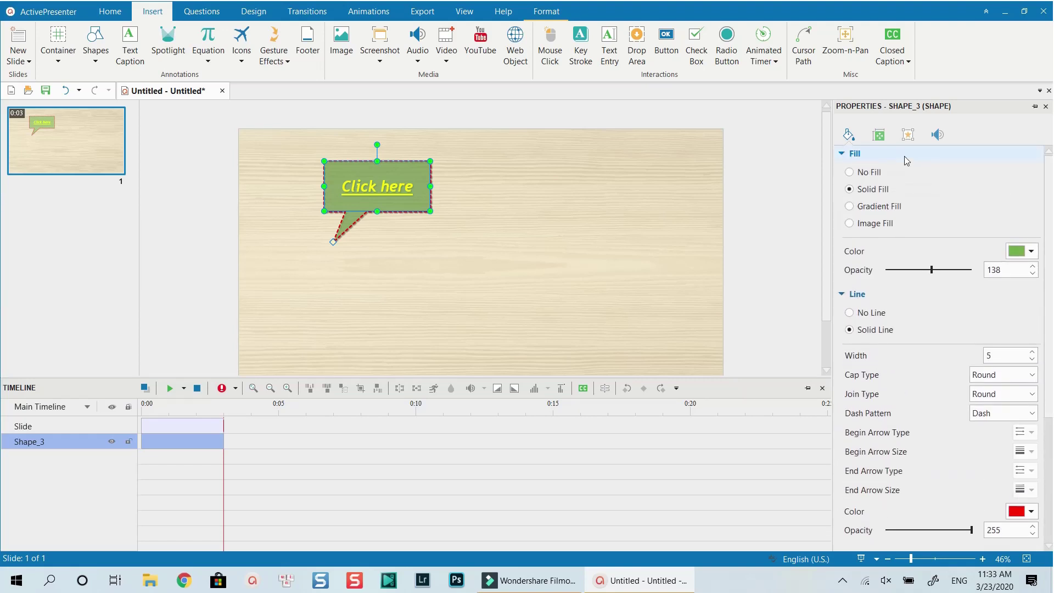
Try a rotation of 30 degrees on the callout and set it back to 0
left_click(884, 142)
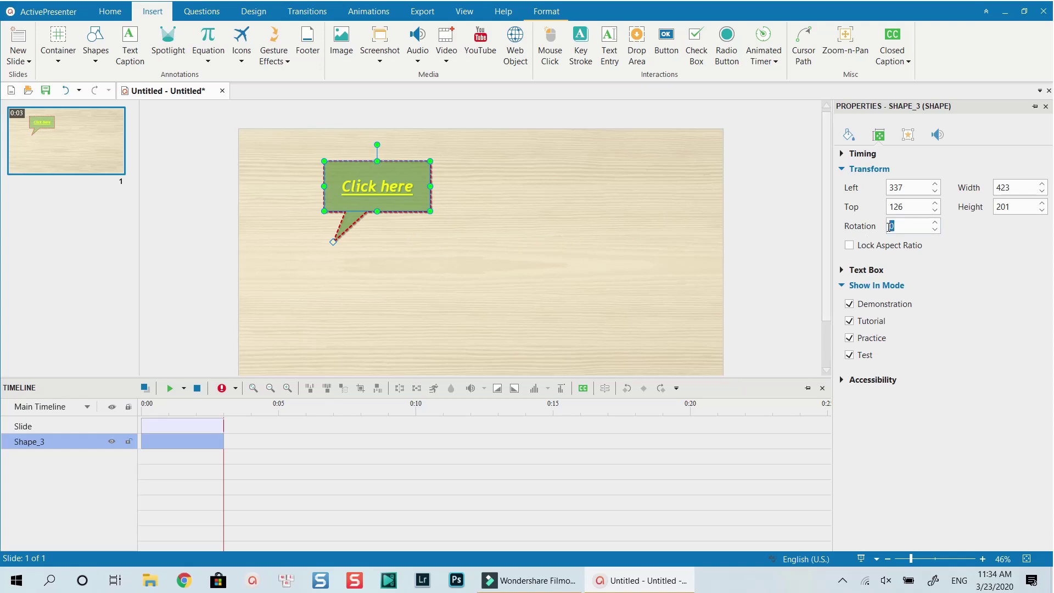
type("3")
key("Return")
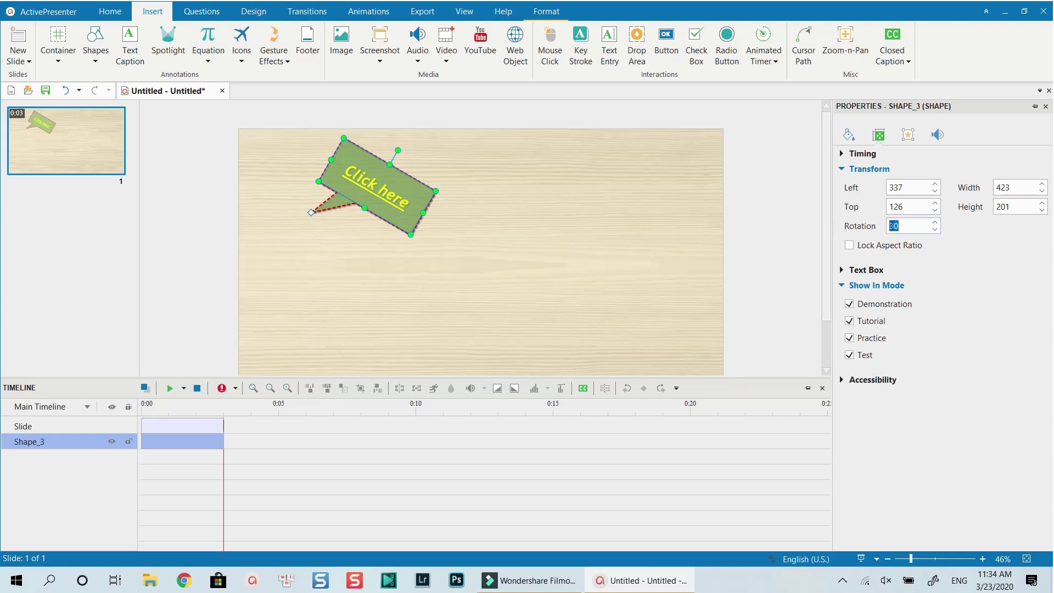
type("0")
key("Return")
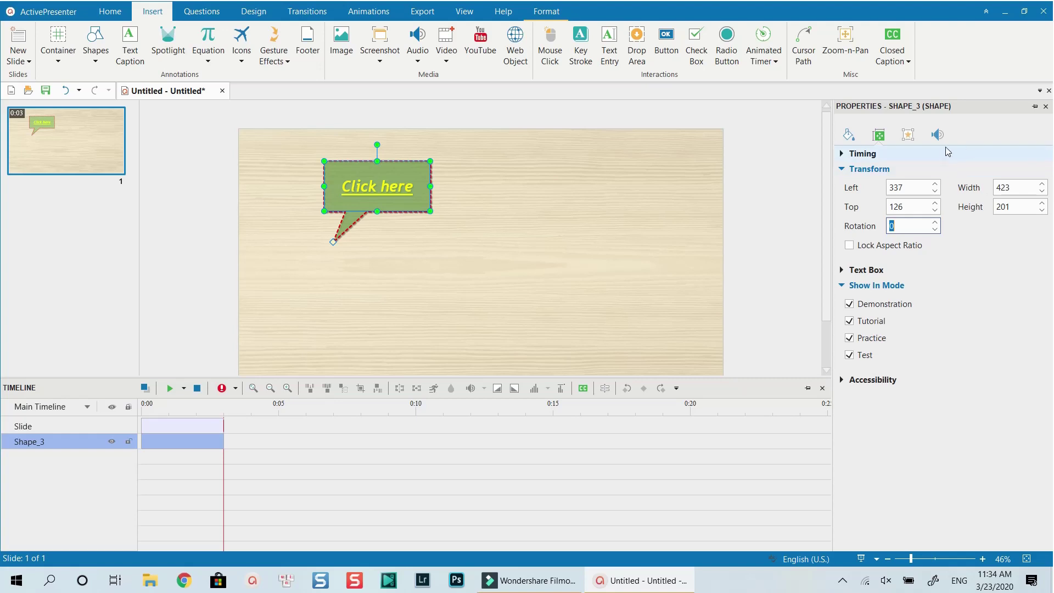
Add an On Click event to the callout and look through its available actions without assigning one
left_click(909, 137)
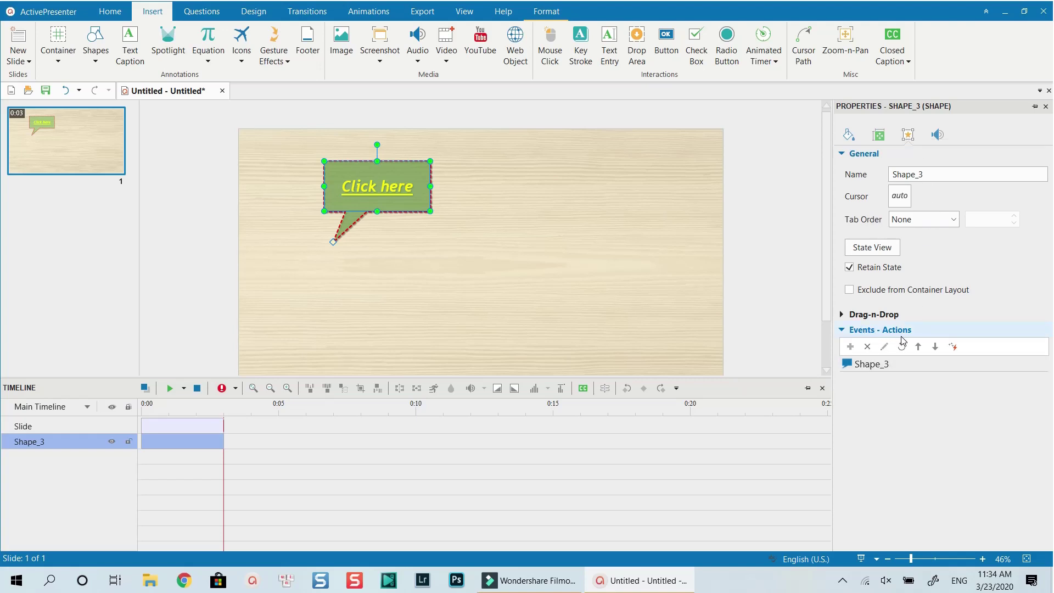
mouse_move(884, 368)
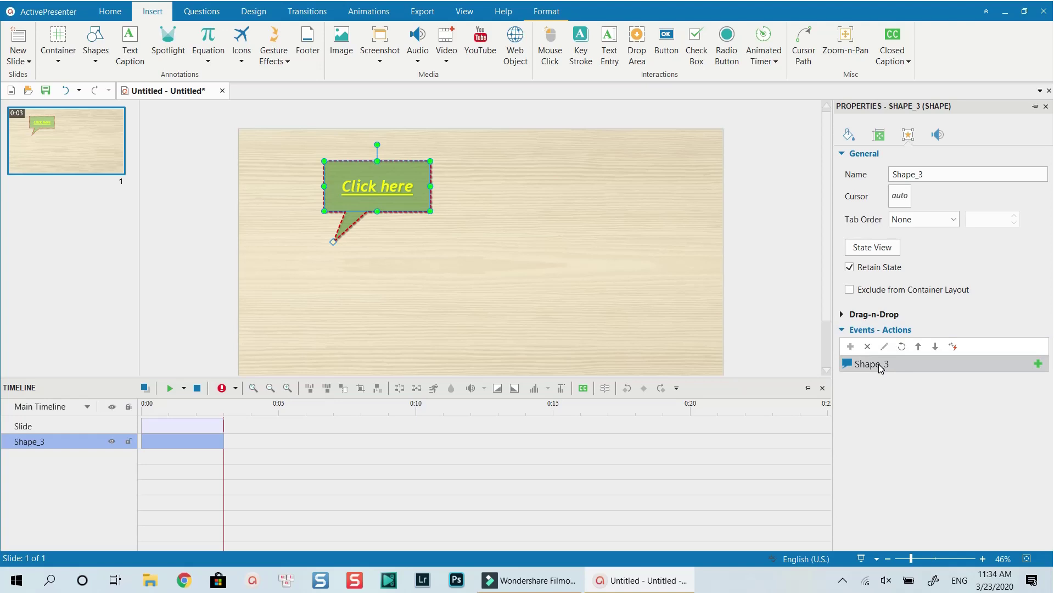
left_click(1038, 363)
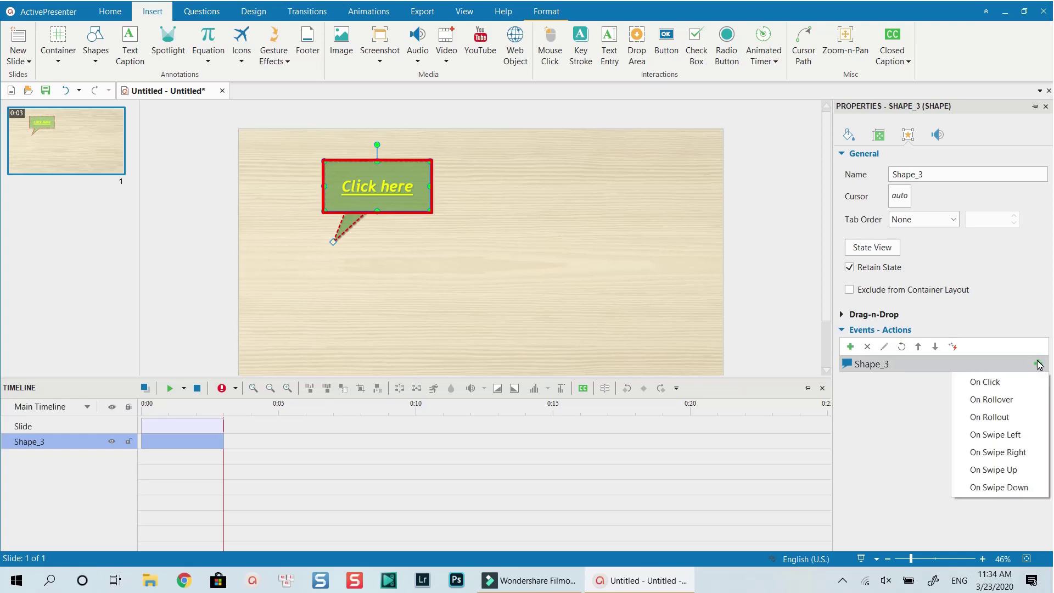
left_click(989, 383)
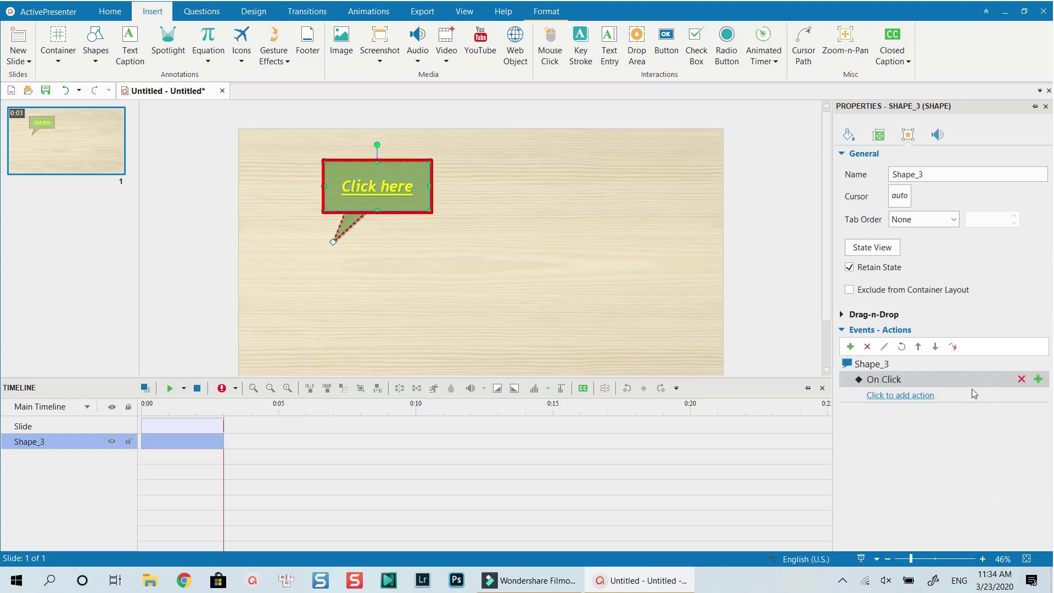
left_click(901, 396)
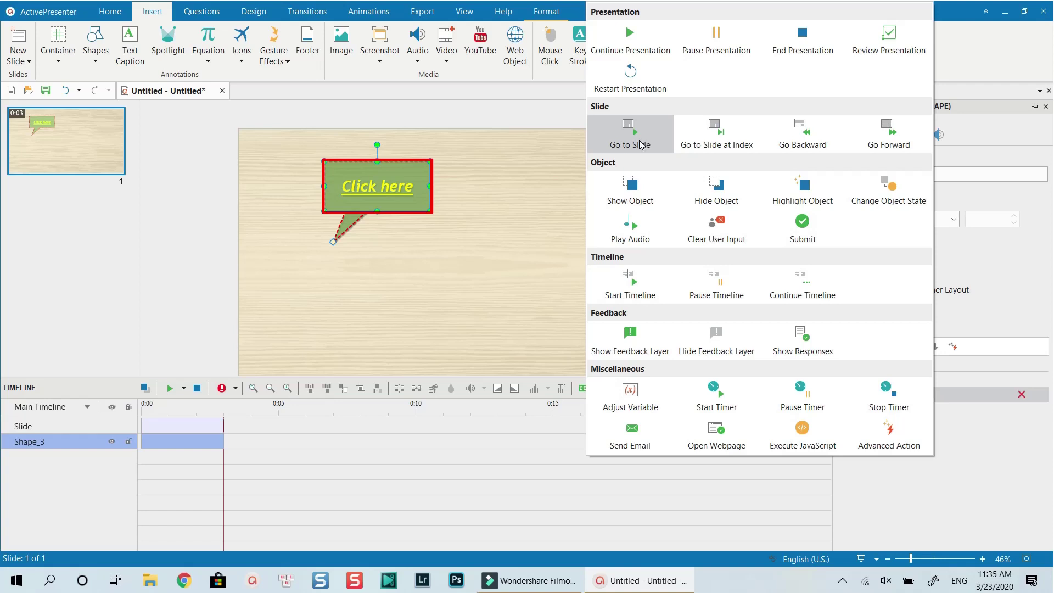
left_click(533, 225)
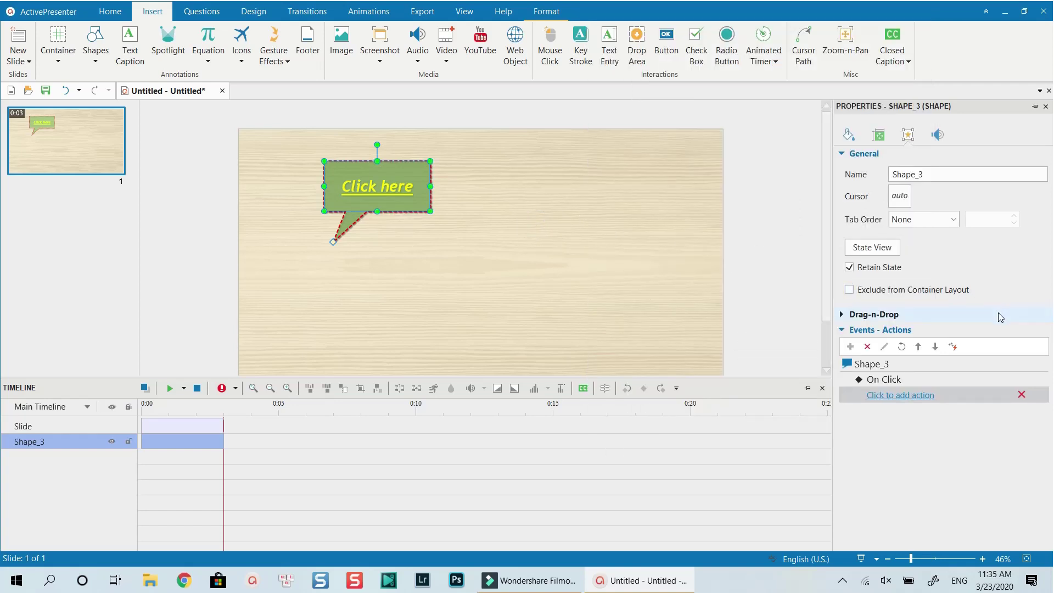
Generate text-to-speech audio for the callout from its text "Click here"
left_click(939, 139)
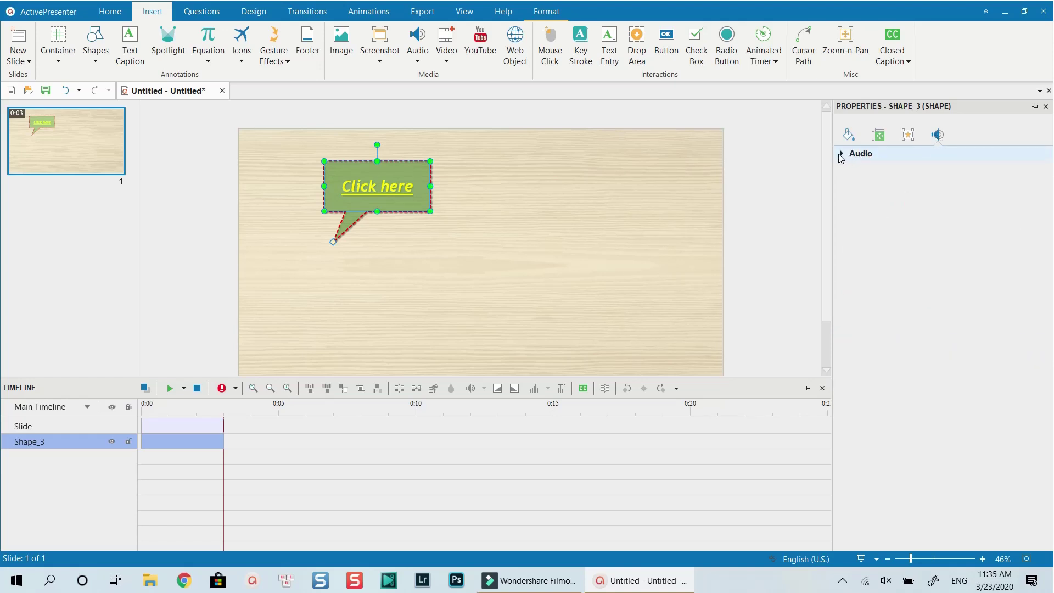
left_click(841, 155)
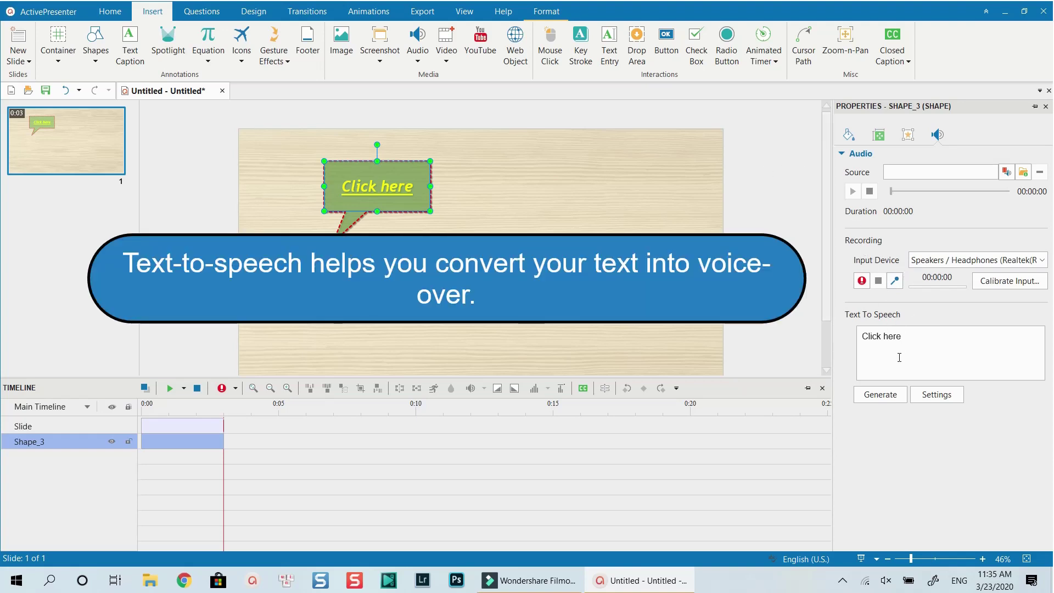
left_click(882, 398)
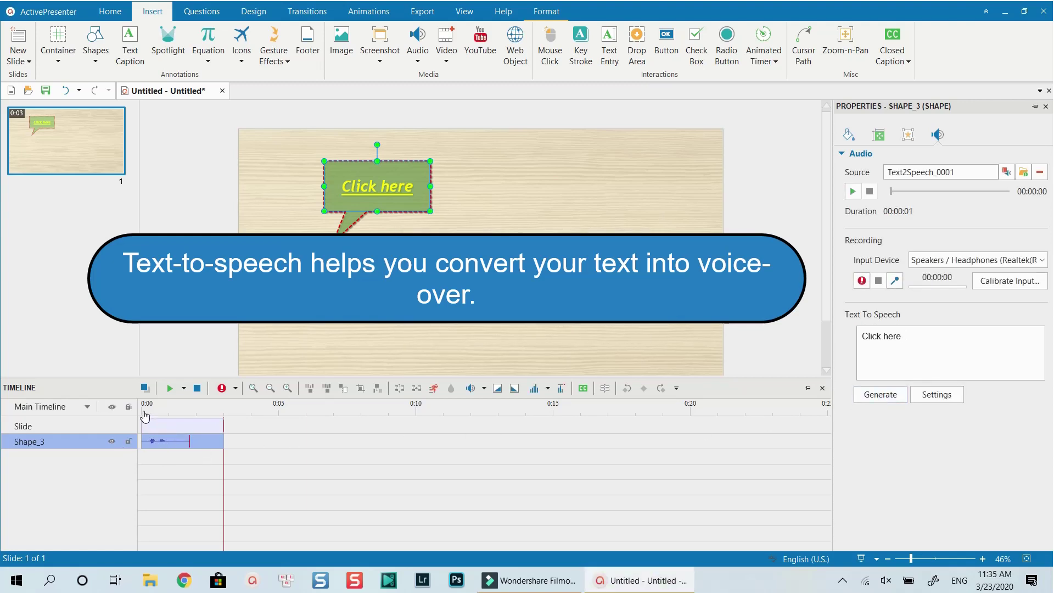
Preview the callout's voice-over on the timeline and select the callout's track
left_click(172, 446)
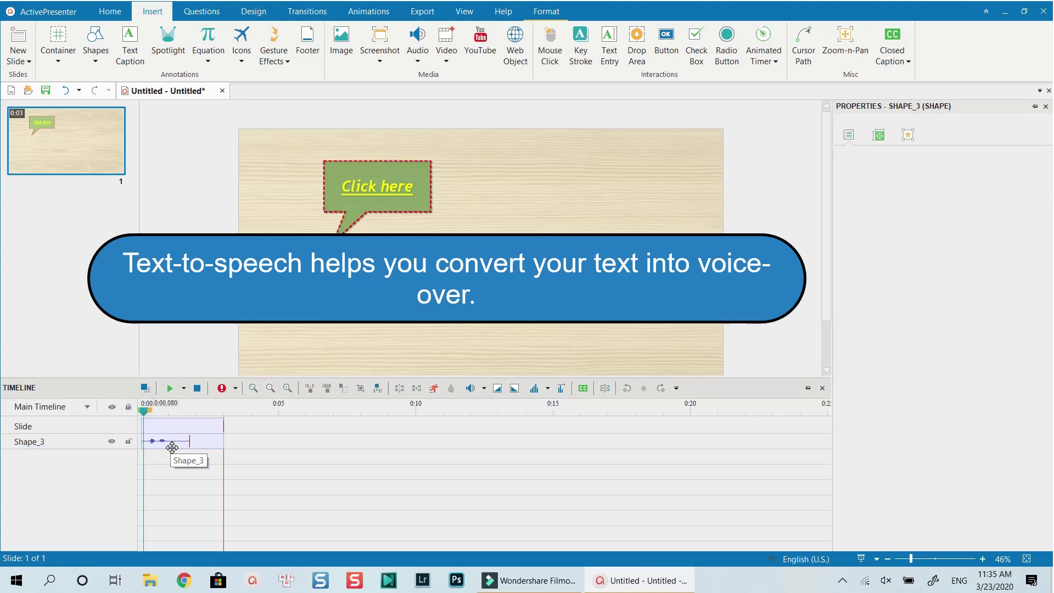
left_click(194, 476)
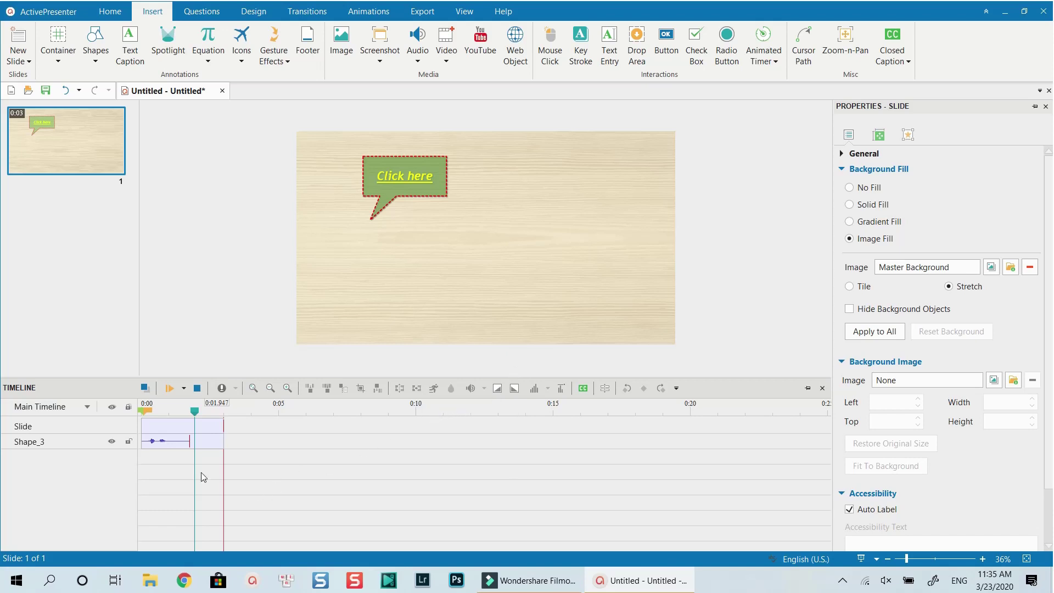
left_click(202, 442)
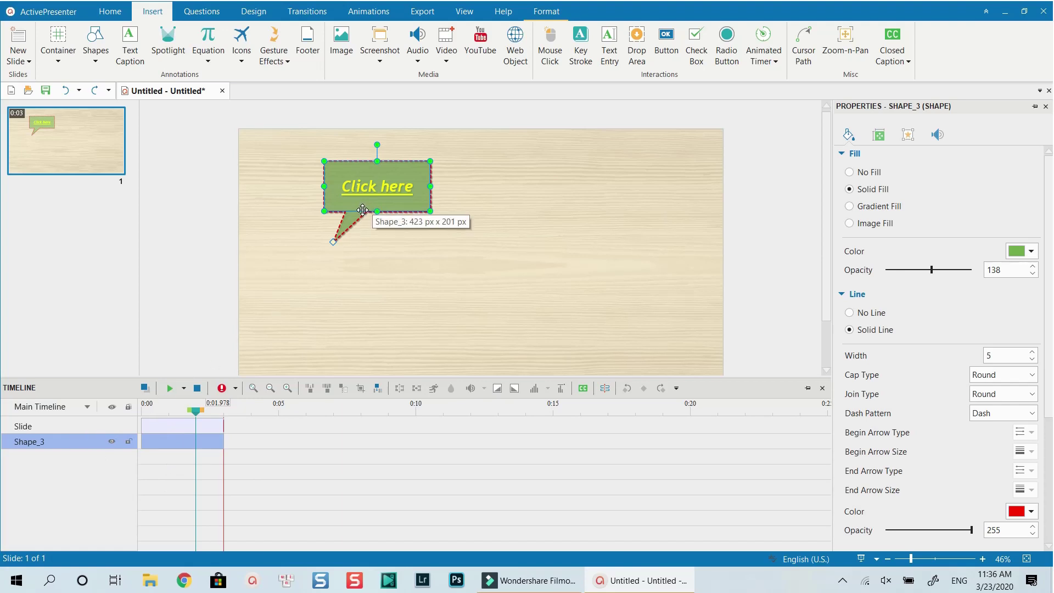
Move the callout toward the slide's upper middle and shift its timeline bar later so that it ends at 9.26 seconds
left_click_drag(362, 209, 431, 213)
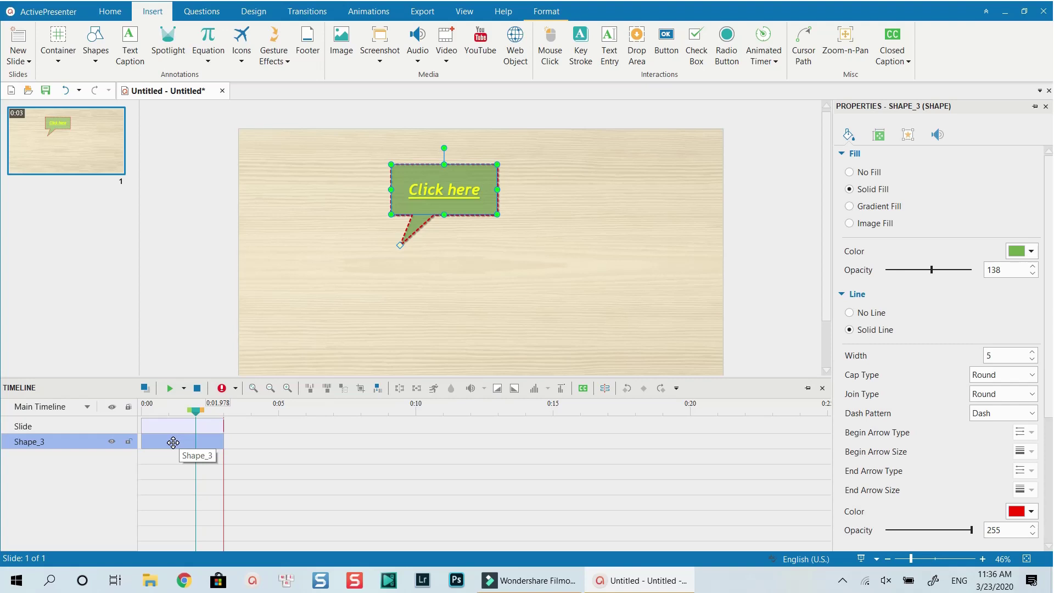
left_click_drag(173, 443, 346, 462)
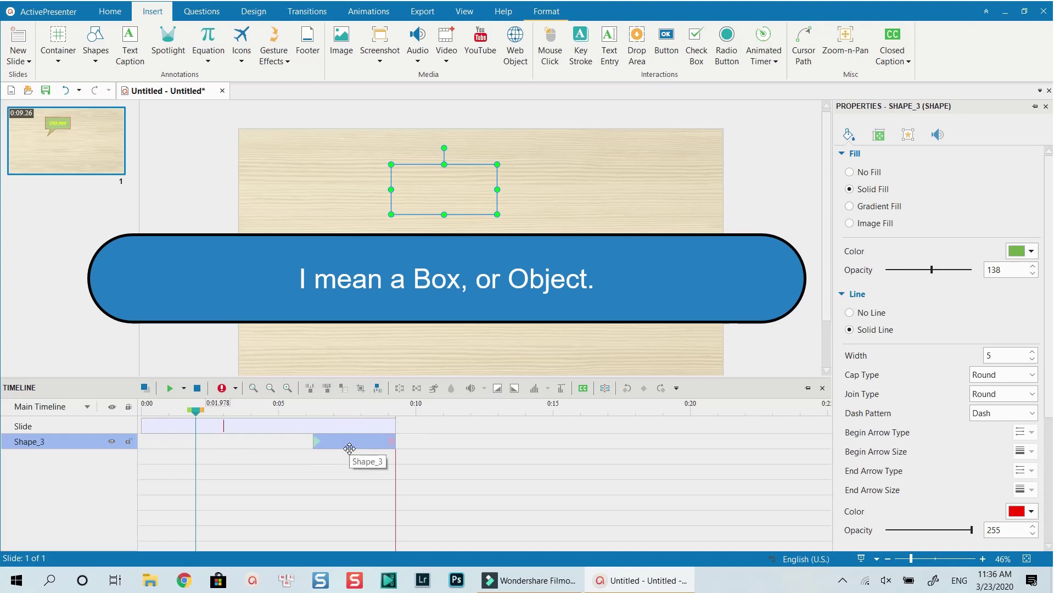
left_click(346, 419)
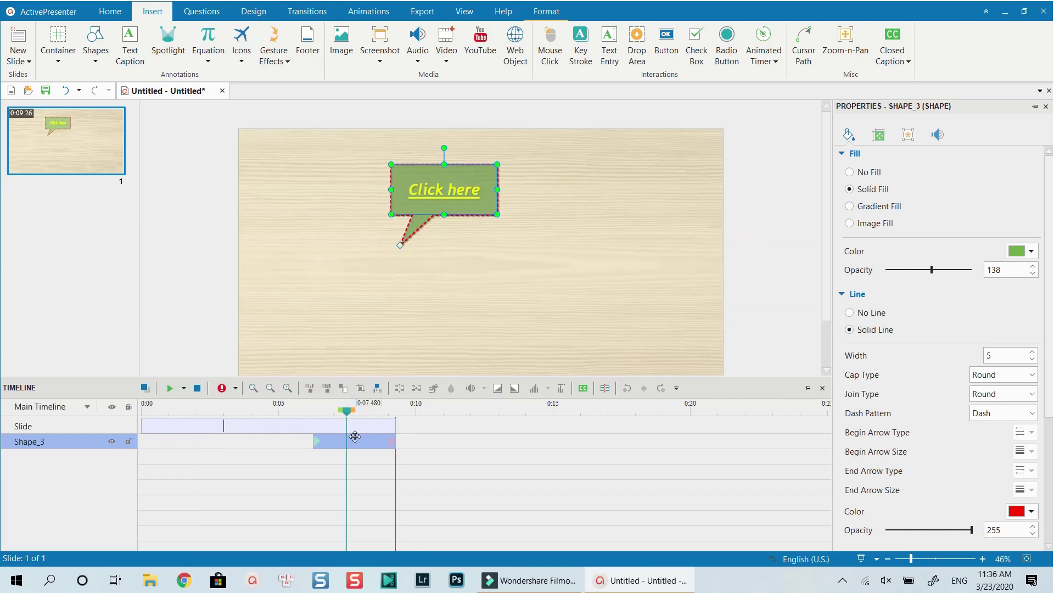
left_click(351, 439)
Stretch the callout's timeline bar at both ends so that it runs from 3.38 to 13 seconds
left_click_drag(313, 444, 235, 443)
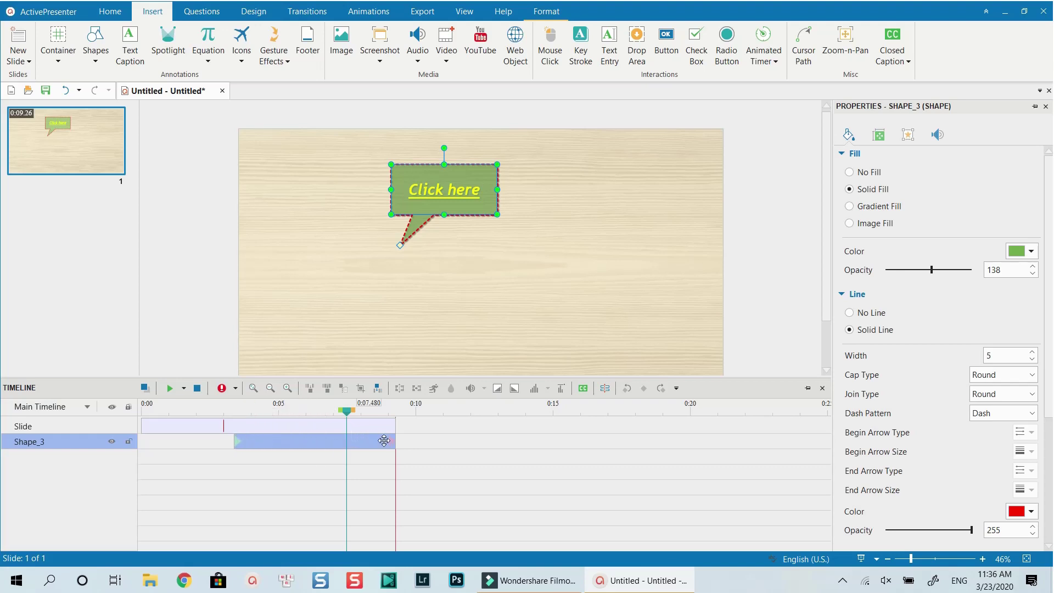
left_click_drag(394, 442, 498, 446)
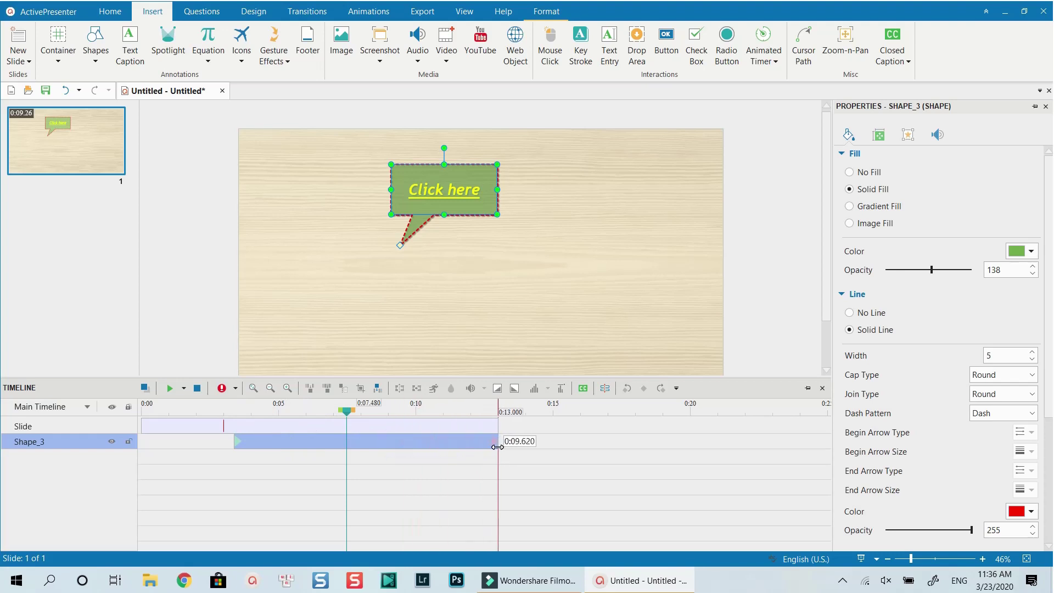
left_click(290, 443)
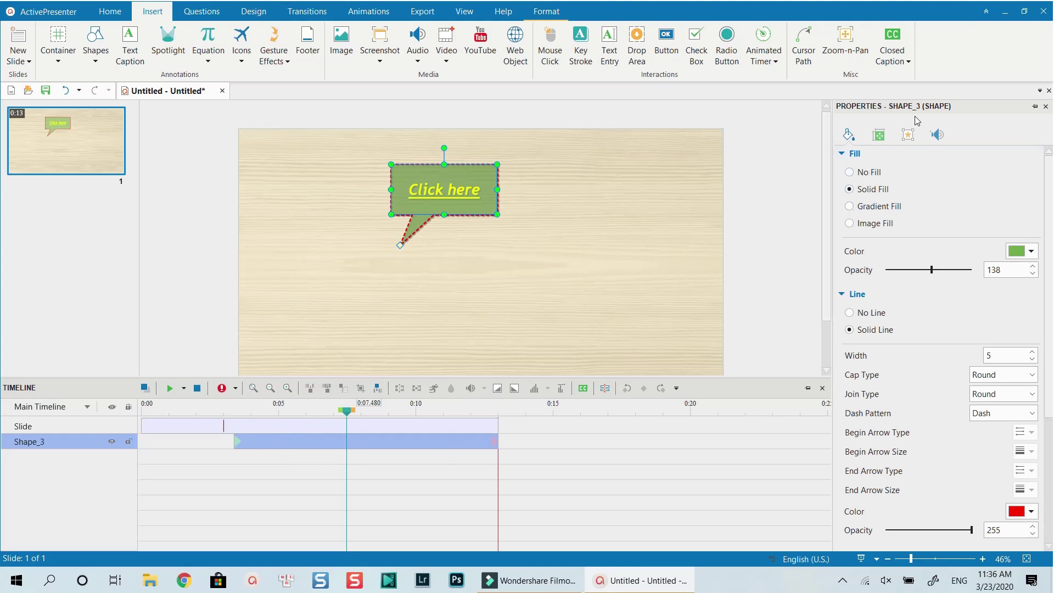
Play the timeline from 2.4 seconds to check when the callout appears, and pause a little after its start
left_click(207, 416)
left_click(253, 486)
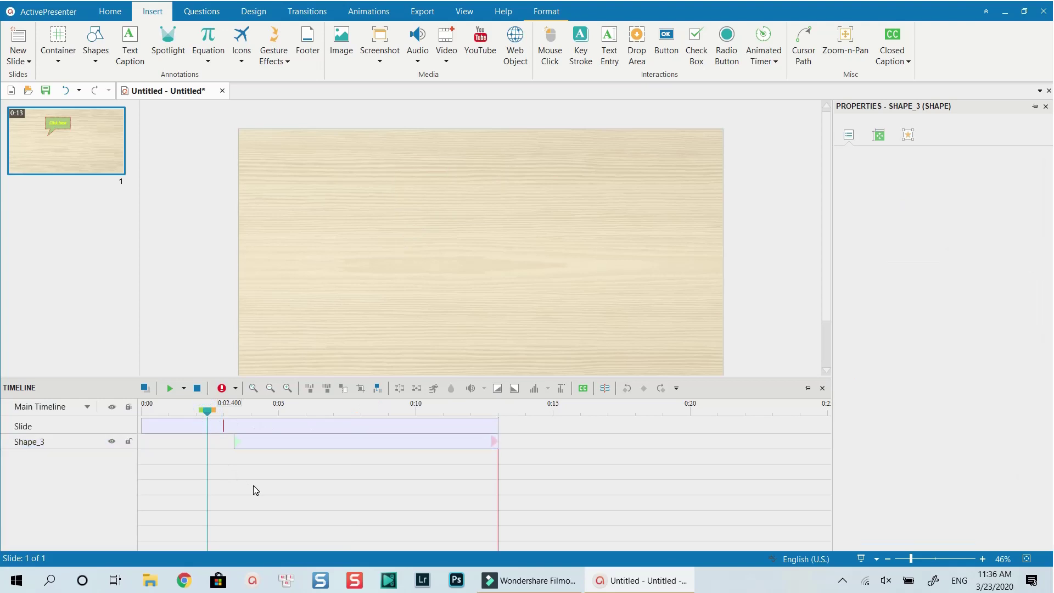
key("space")
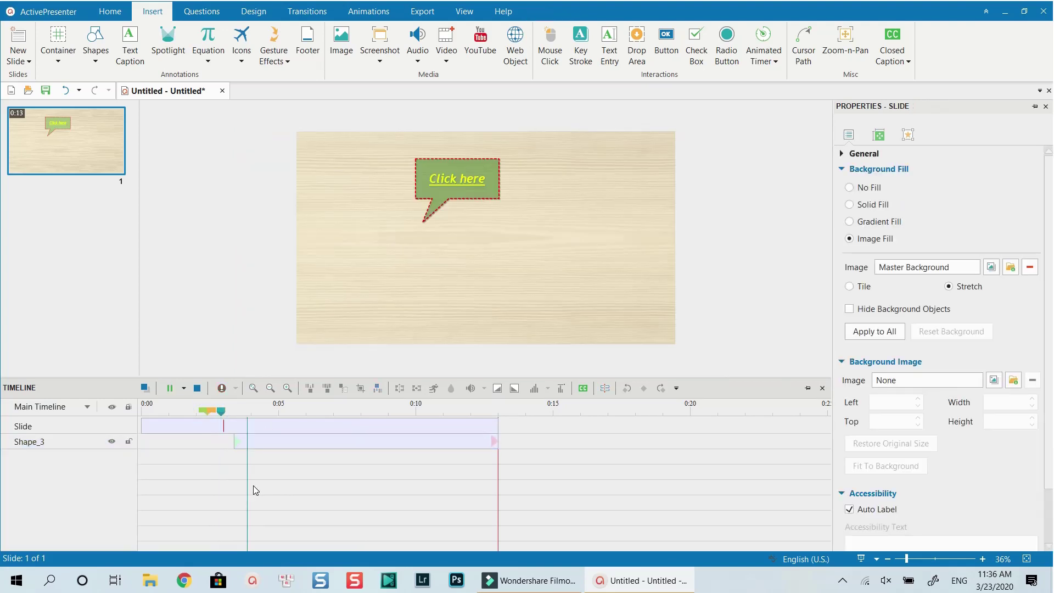
key("space")
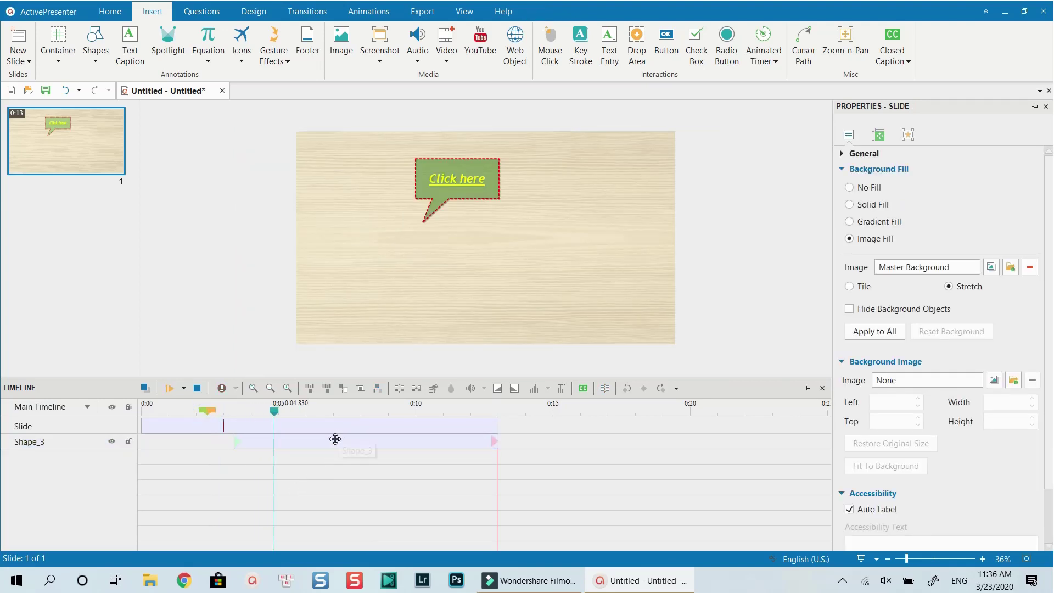
Nudge the callout slightly to the right and give it a Grow & Turn entrance effect lasting 0.94 seconds
left_click(337, 440)
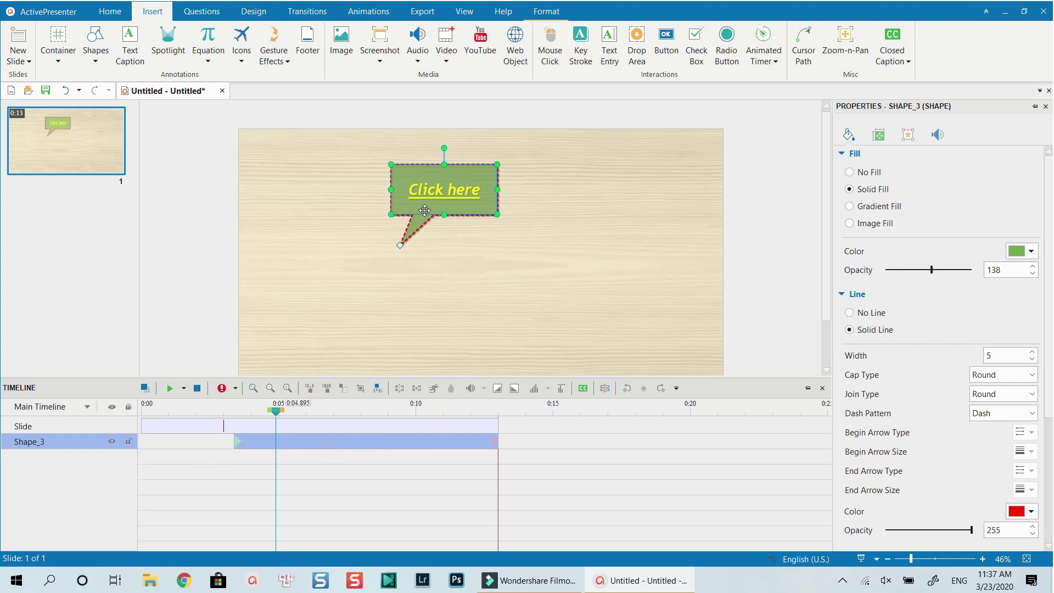
left_click_drag(427, 214, 434, 215)
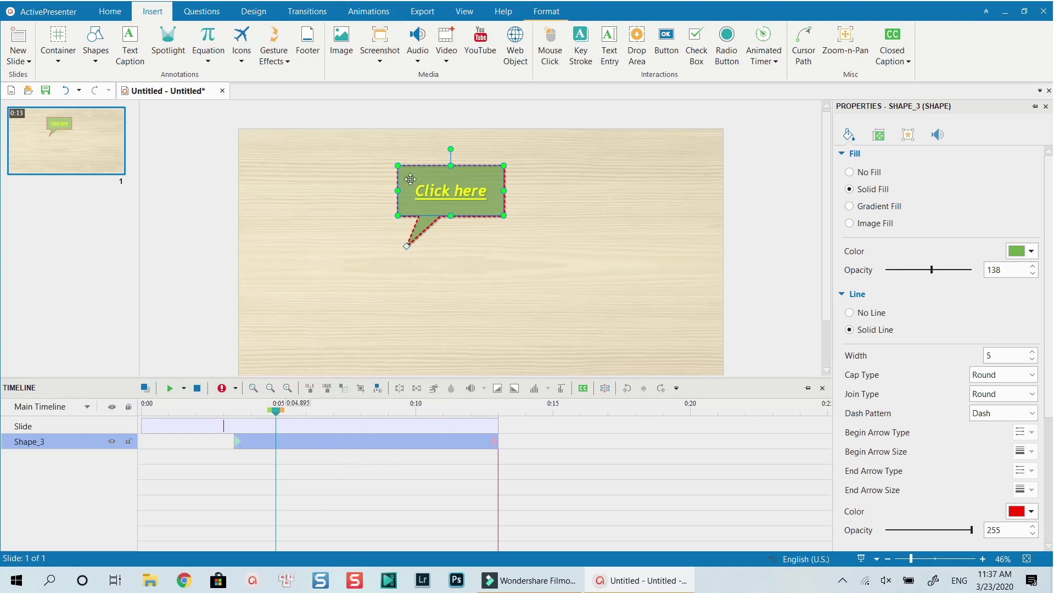
left_click(370, 12)
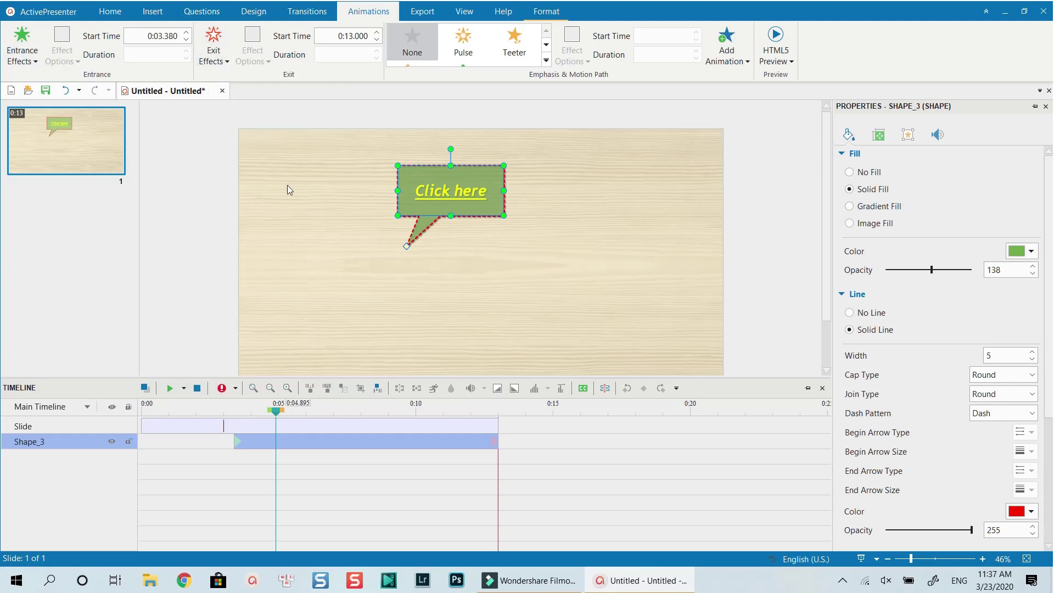
left_click(31, 60)
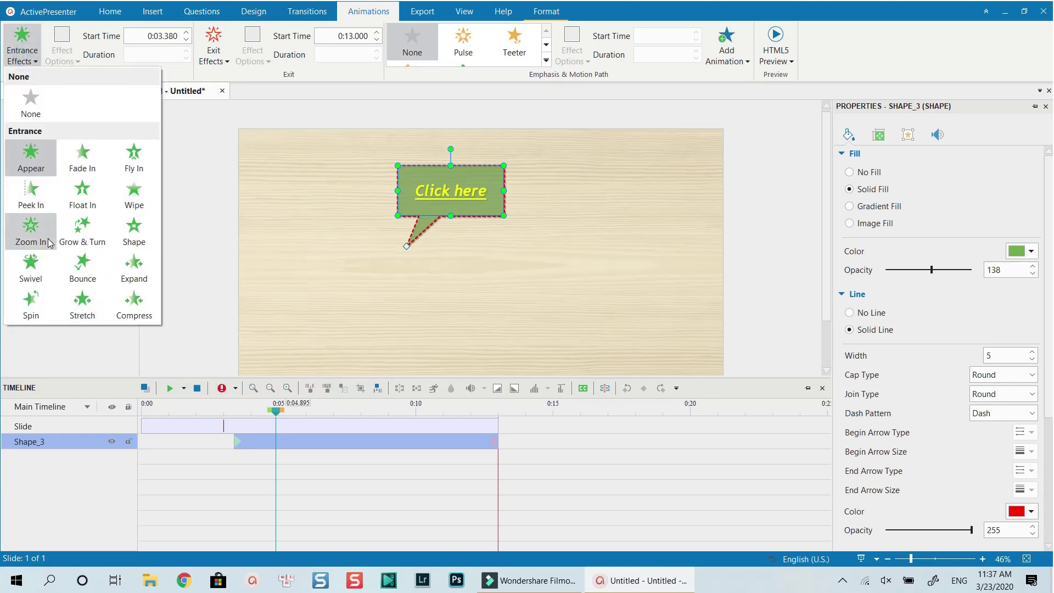
left_click(83, 246)
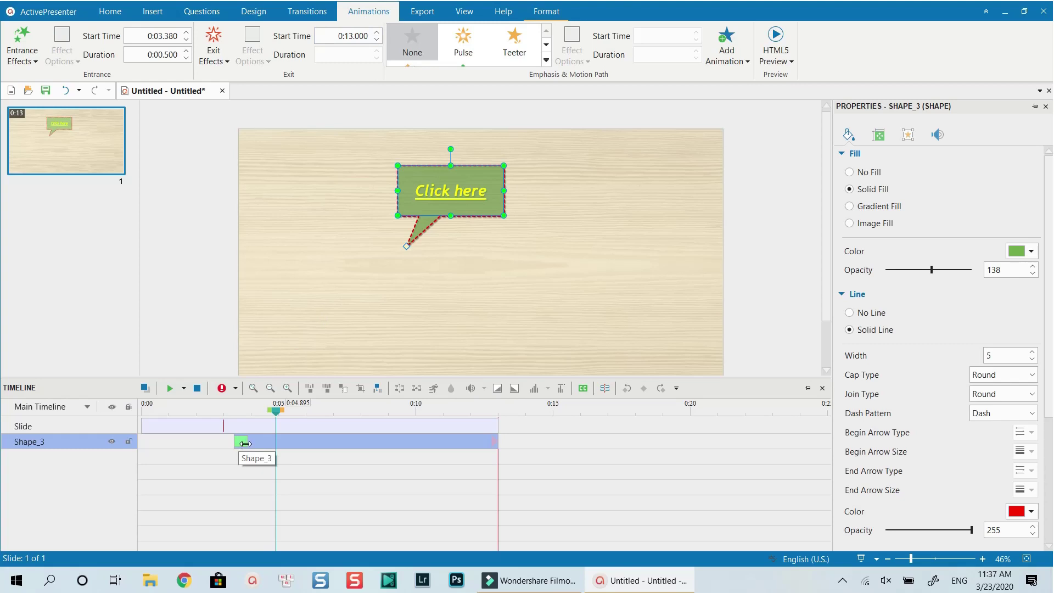
mouse_move(245, 443)
left_mouse_down()
mouse_move(266, 445)
mouse_move(236, 450)
mouse_move(260, 448)
left_mouse_up()
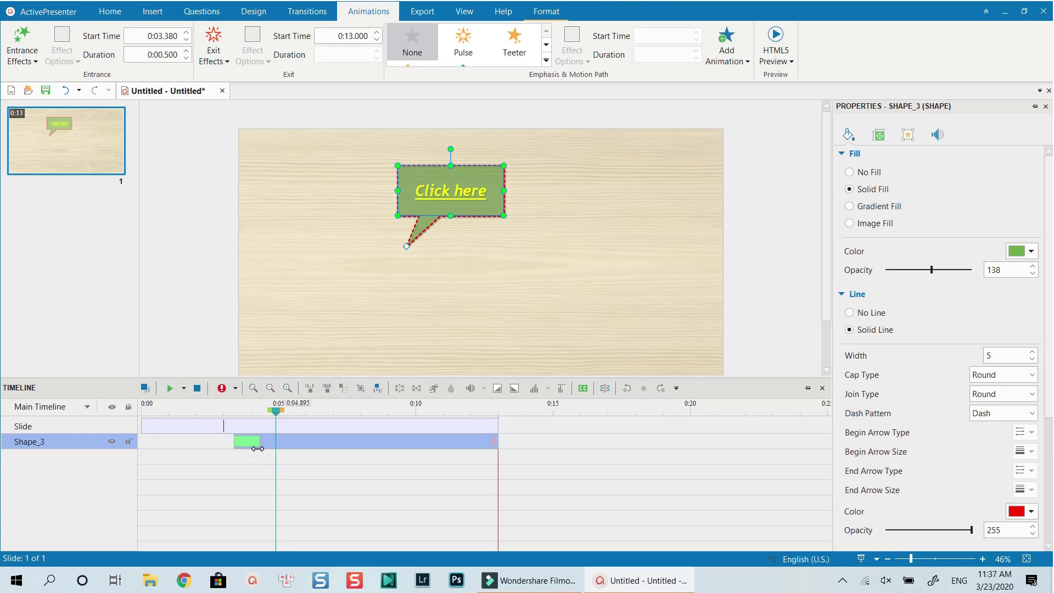
Add a Shrink & Turn exit effect to the callout, starting at 7.78 seconds and lasting 0.84 seconds
left_click(202, 411)
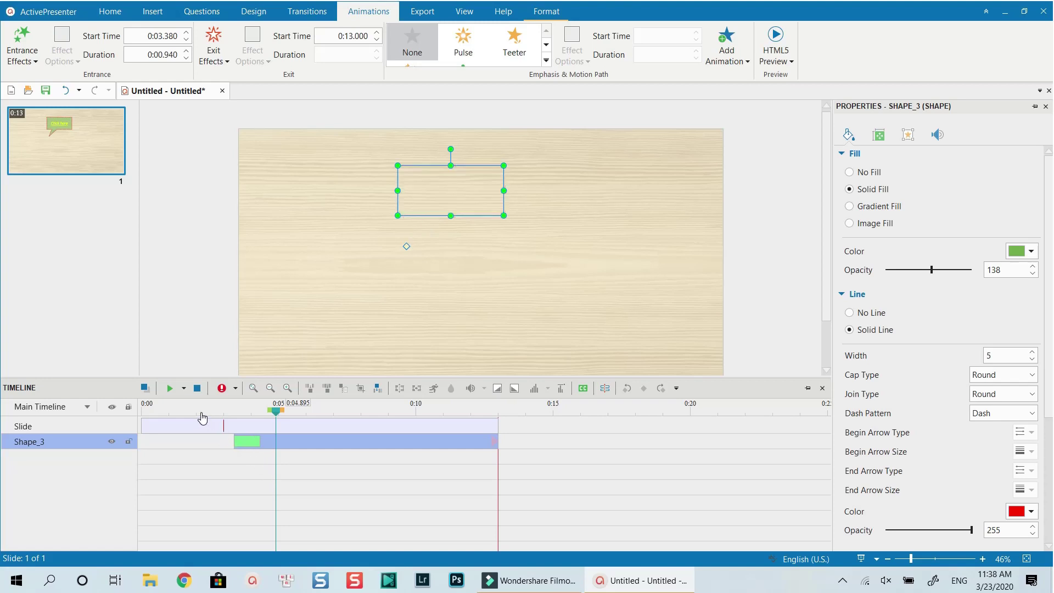
left_click(306, 411)
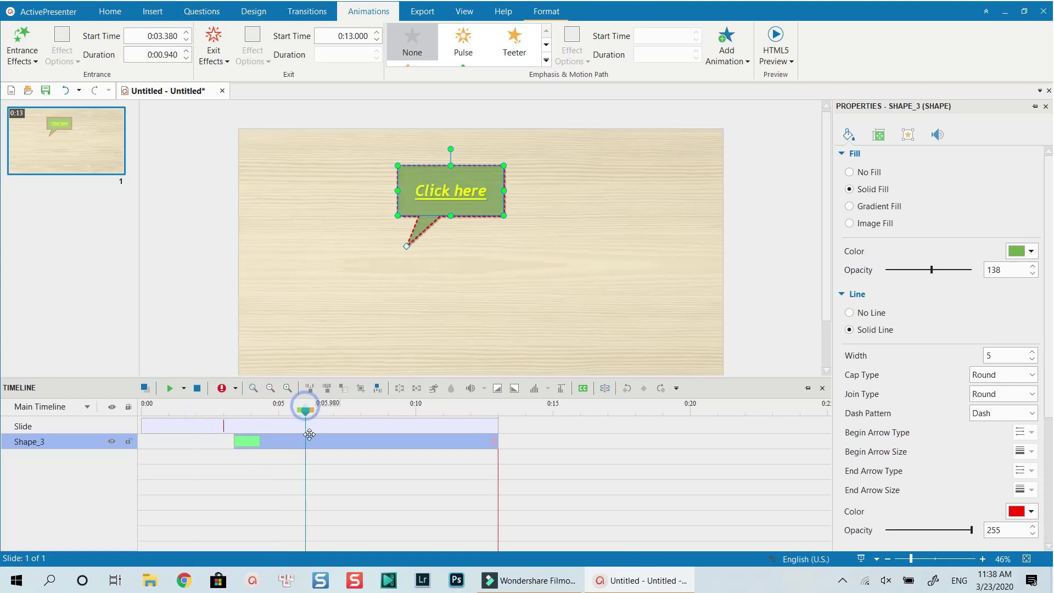
left_click(219, 62)
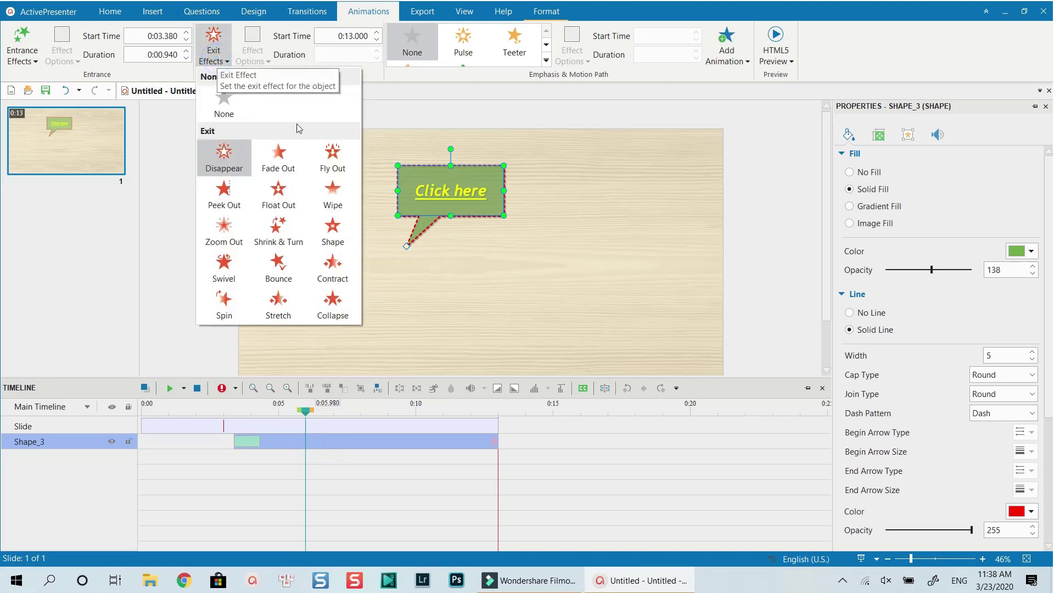
left_click(278, 244)
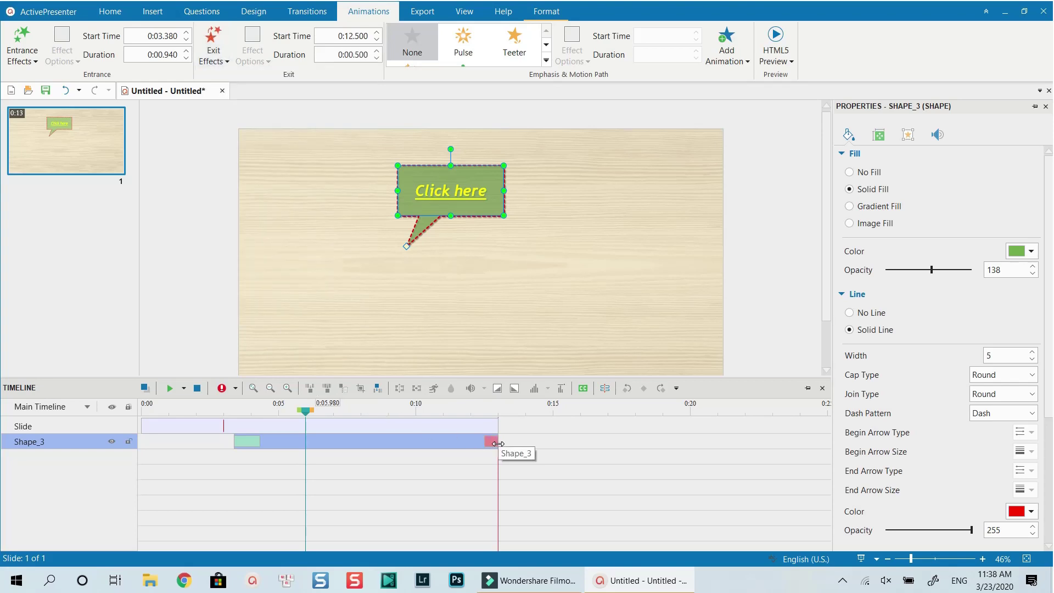
left_click_drag(496, 444, 355, 442)
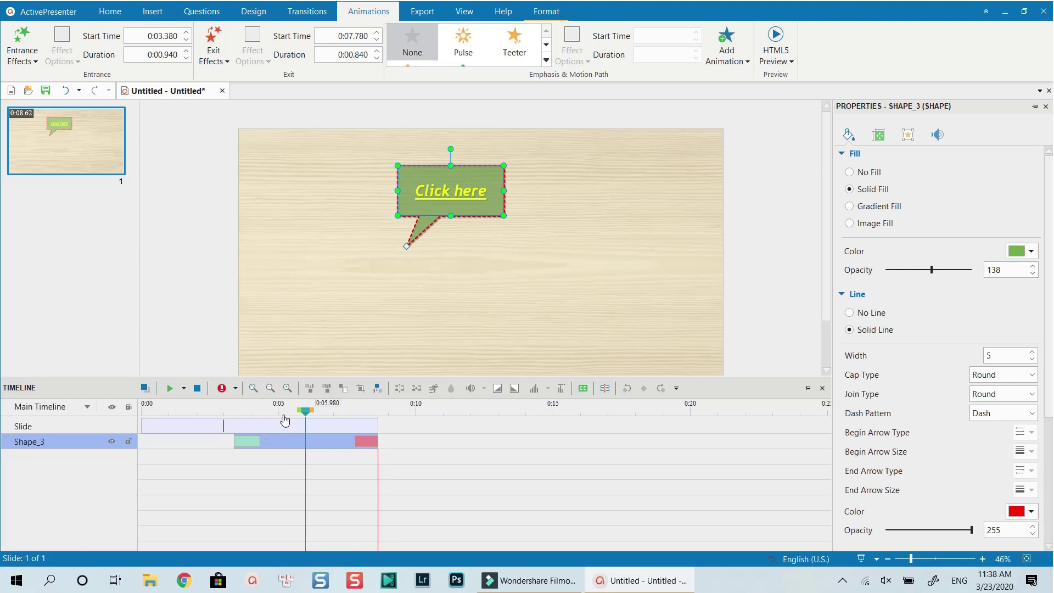
Position the playhead at 5.68 seconds and apply the Spin emphasis effect to the callout from there
mouse_move(306, 411)
left_mouse_down()
mouse_move(293, 413)
mouse_move(302, 418)
left_mouse_up()
left_click(306, 449)
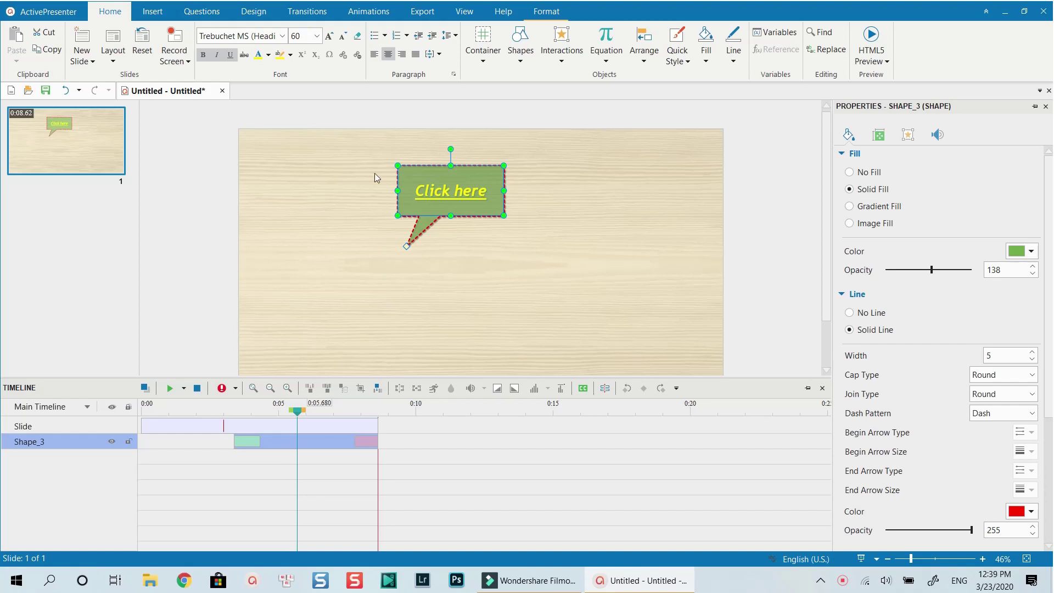
left_click(377, 13)
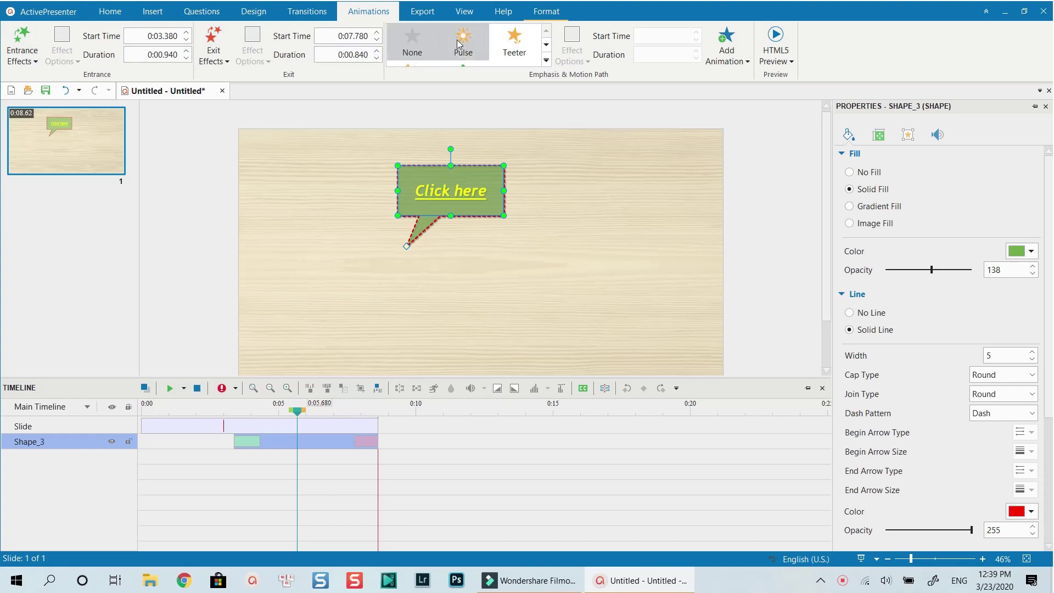
left_click(547, 60)
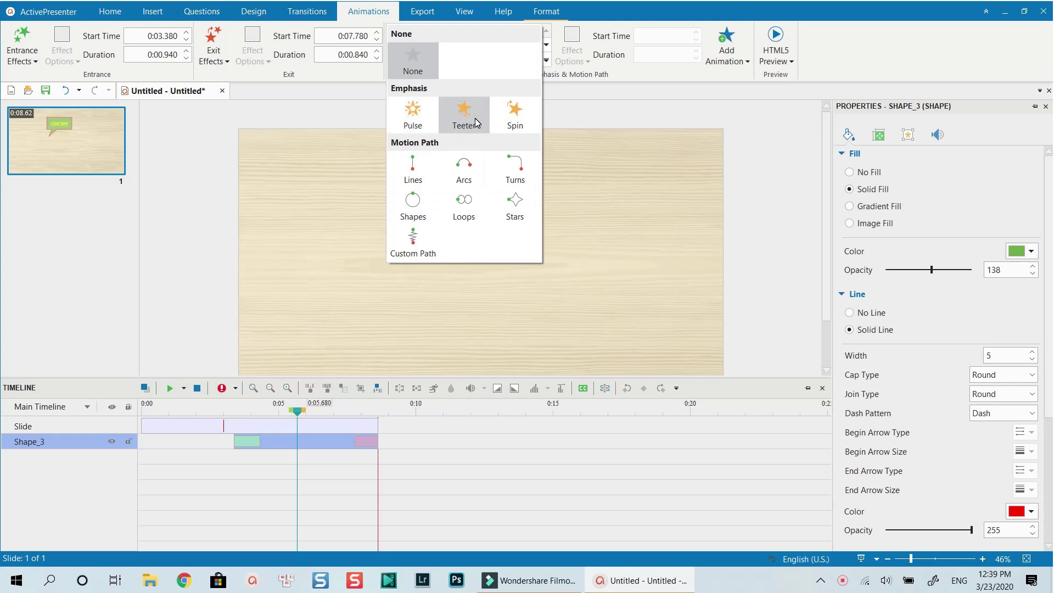
left_click(516, 114)
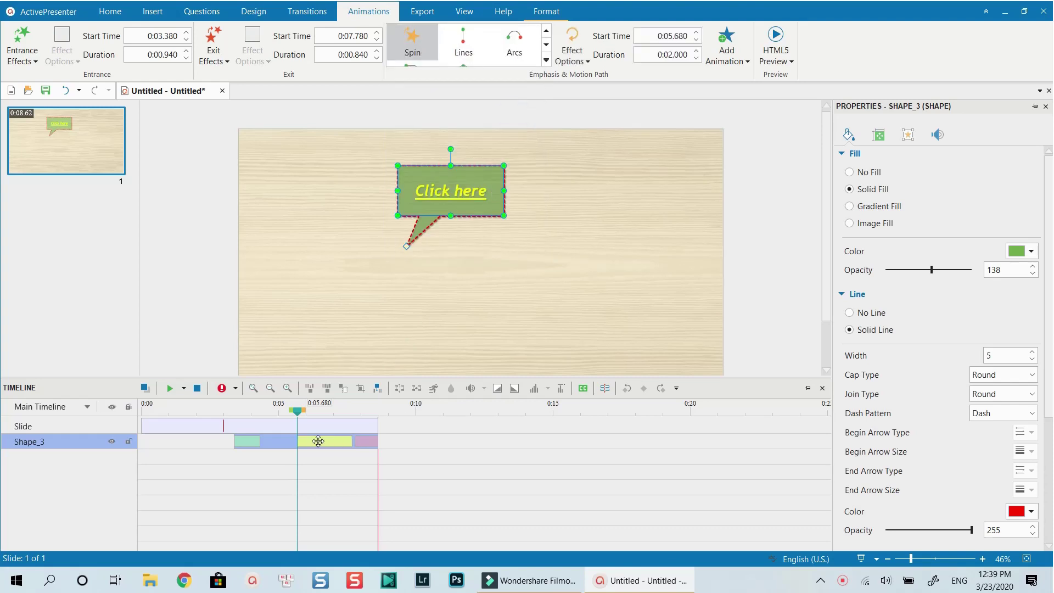
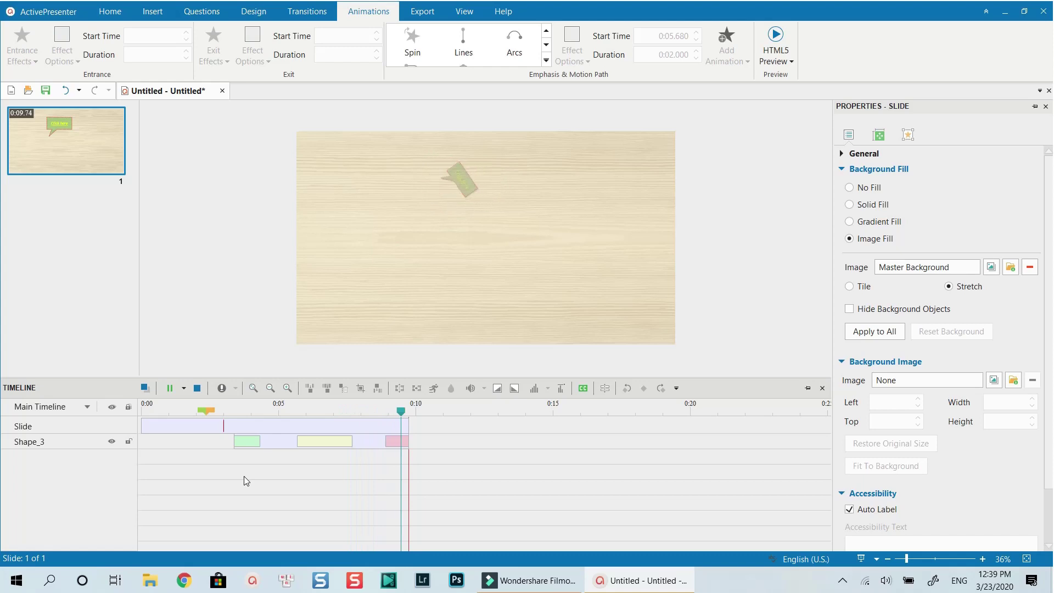
Replace the callout's Spin effect with a Custom Path motion around a rough four-sided loop through the slide's lower half, and close the path
left_click(292, 444)
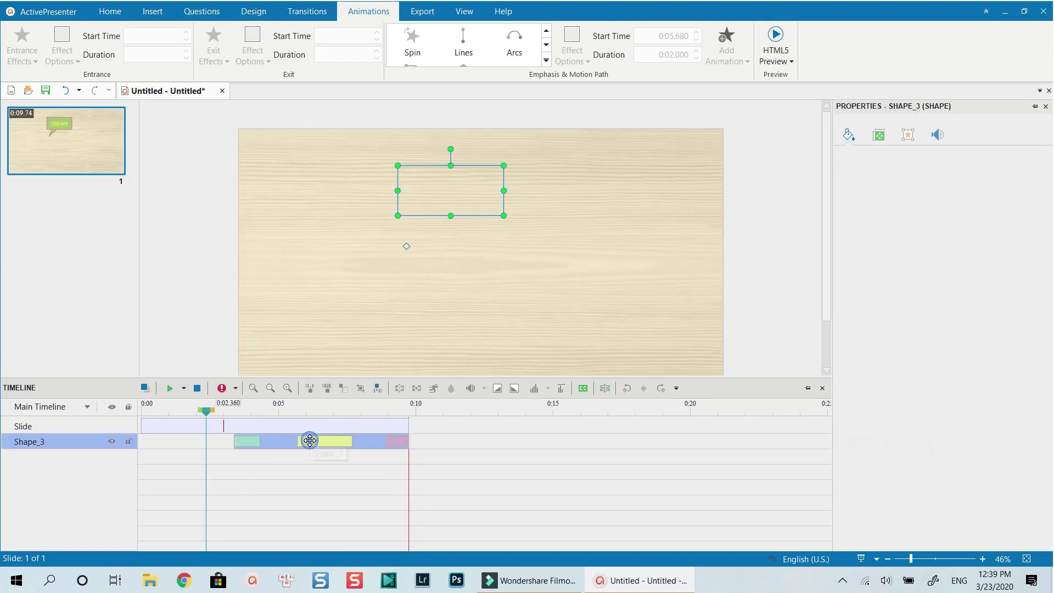
left_click(310, 409)
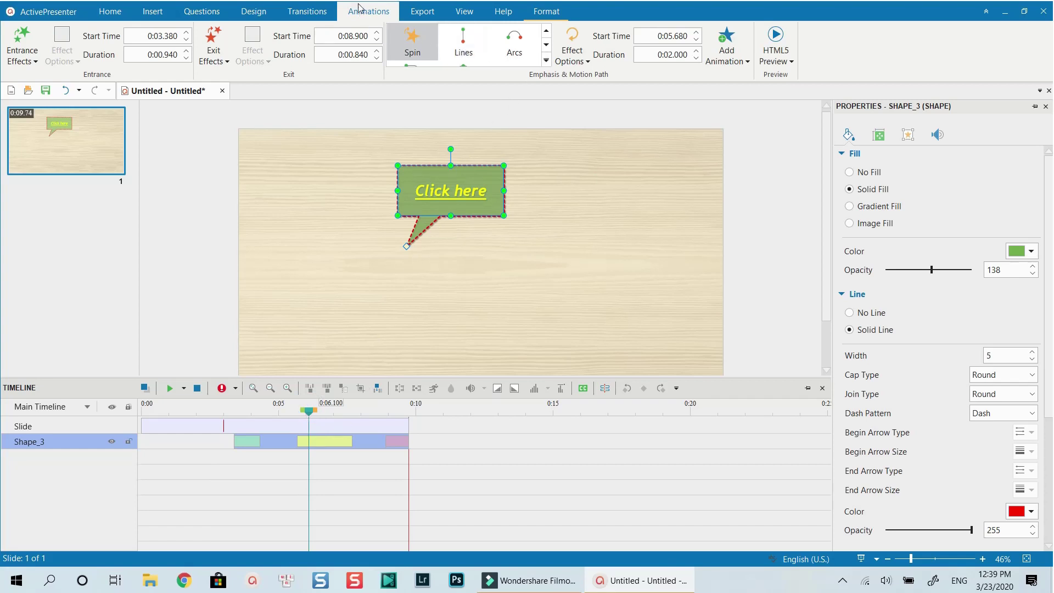
left_click(547, 60)
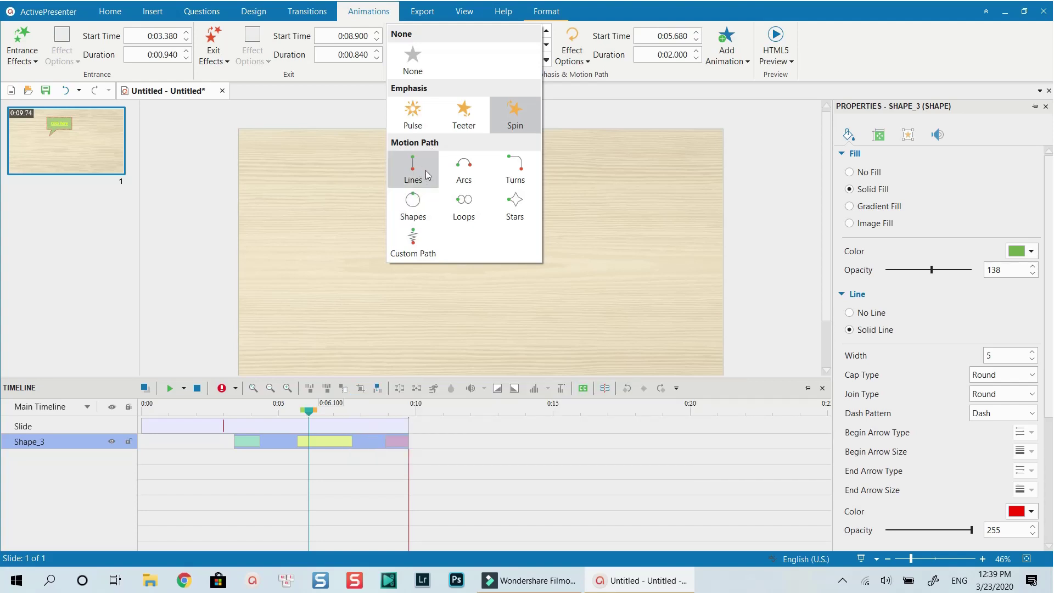
left_click(419, 248)
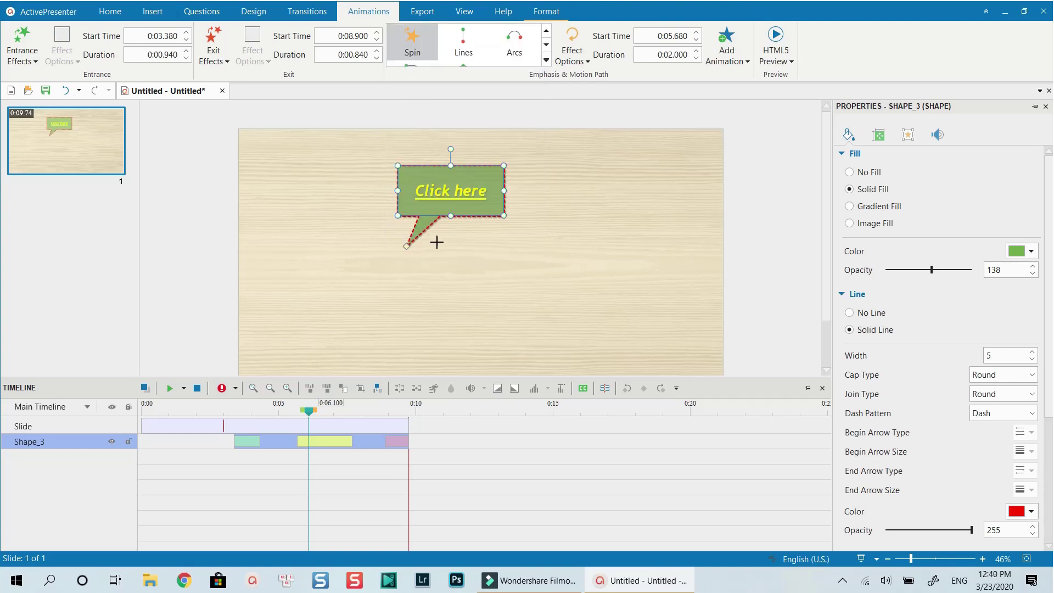
left_click(458, 192)
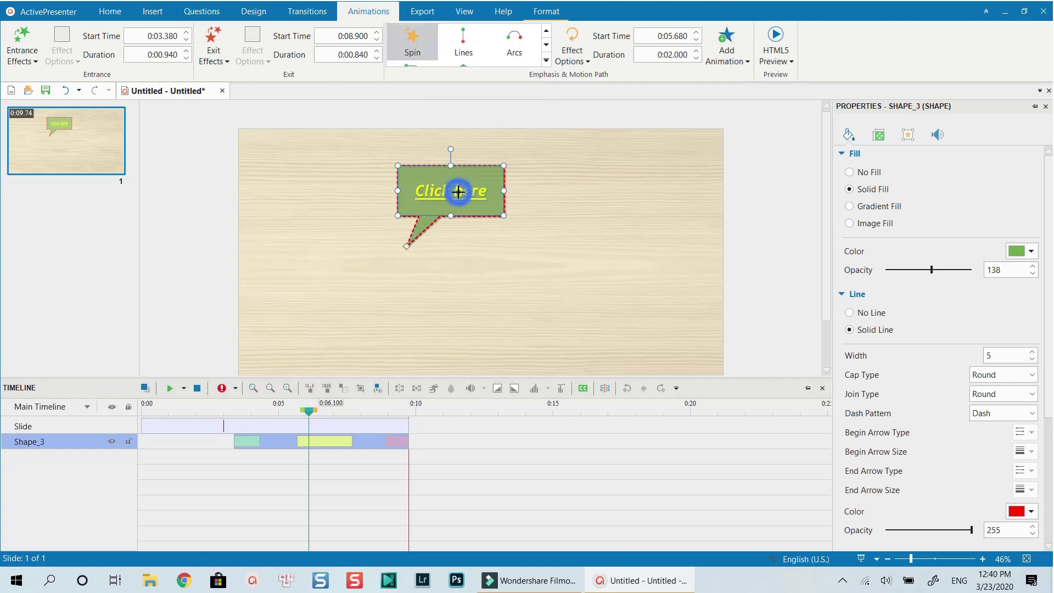
left_click(633, 192)
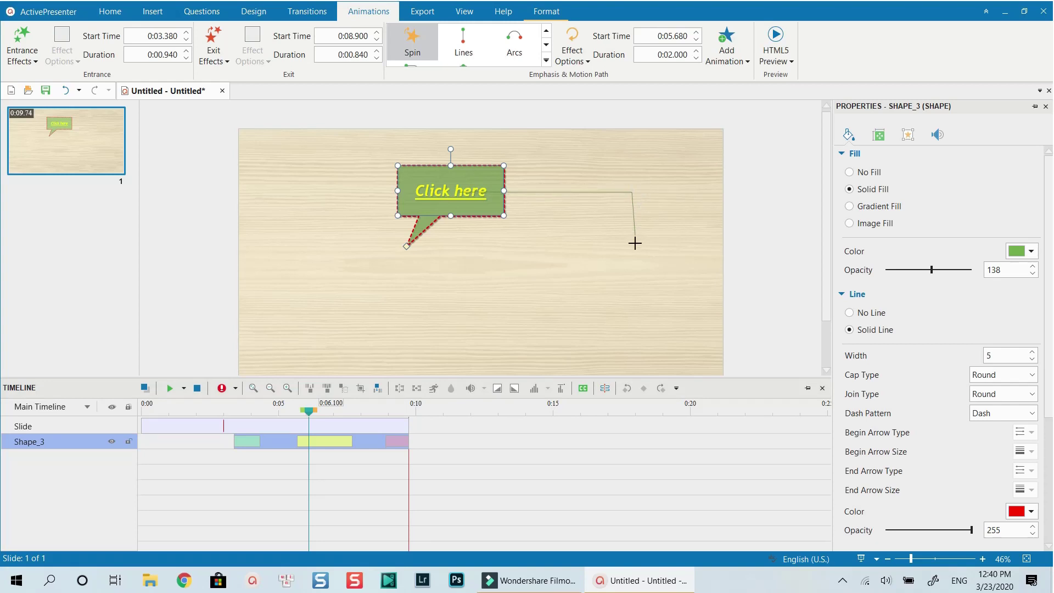
left_click(629, 315)
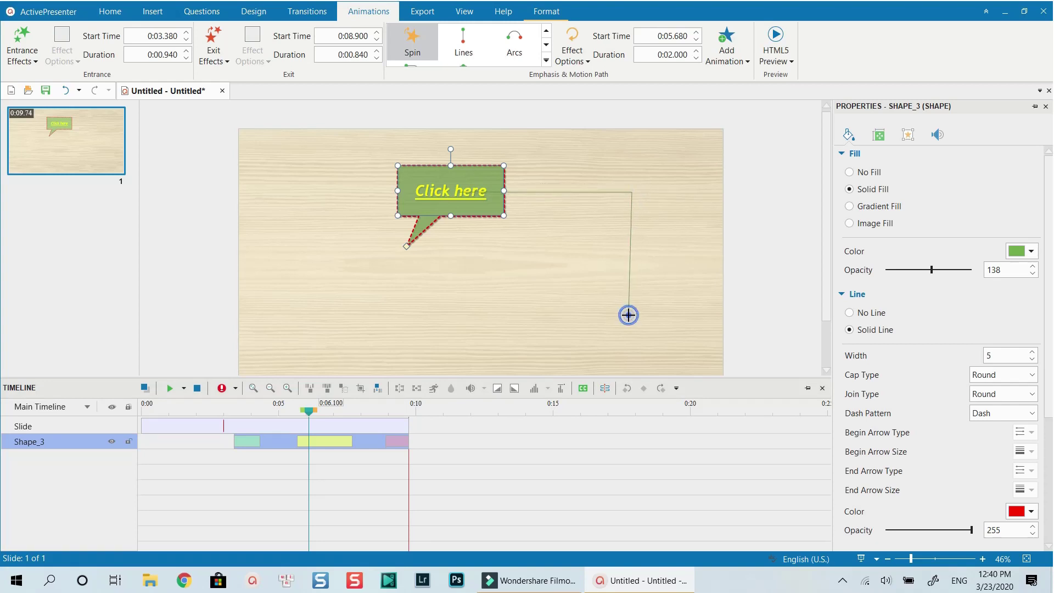
left_click(382, 315)
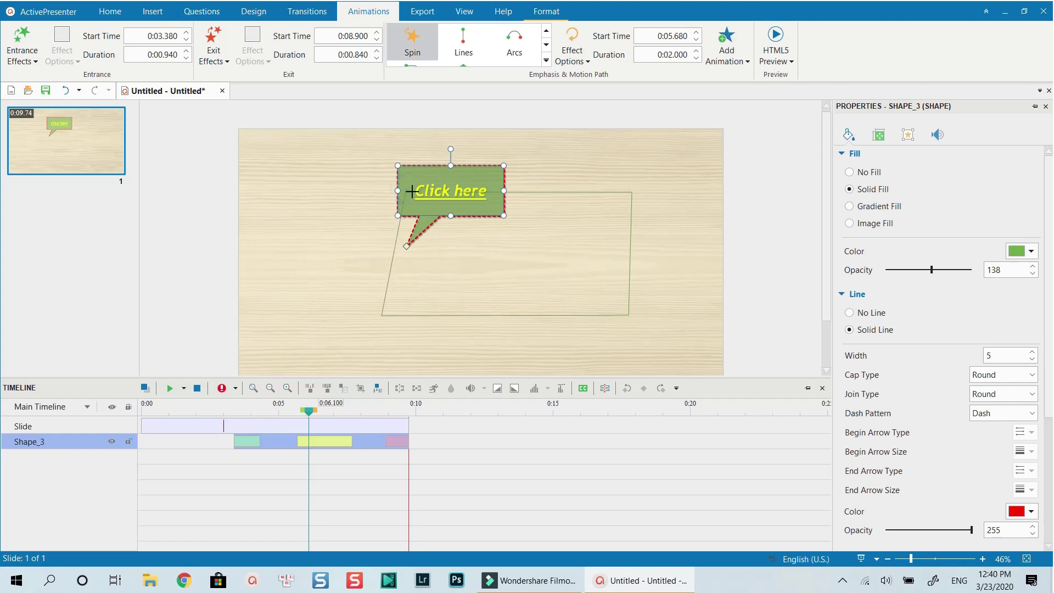
right_click(407, 189)
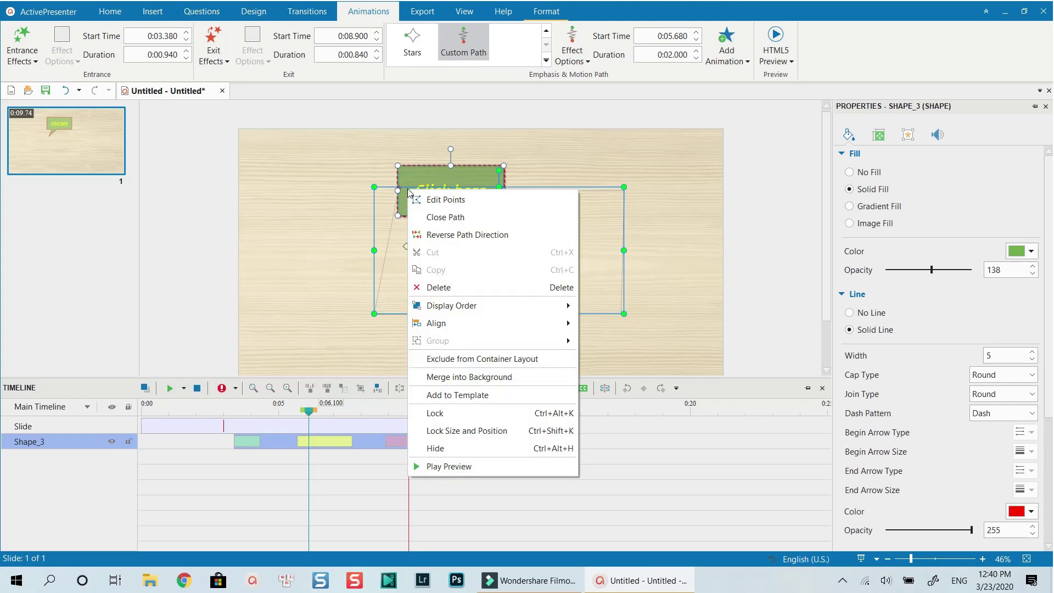
left_click(440, 217)
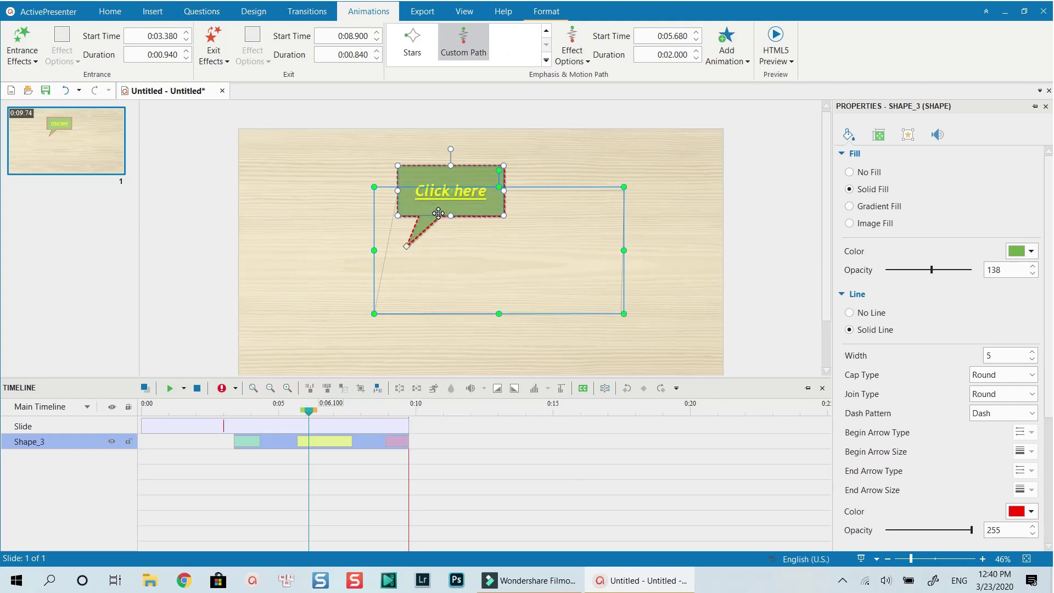
Play the slide from 2.72 seconds to preview the callout's Custom Path animation
left_click(217, 413)
left_click(251, 464)
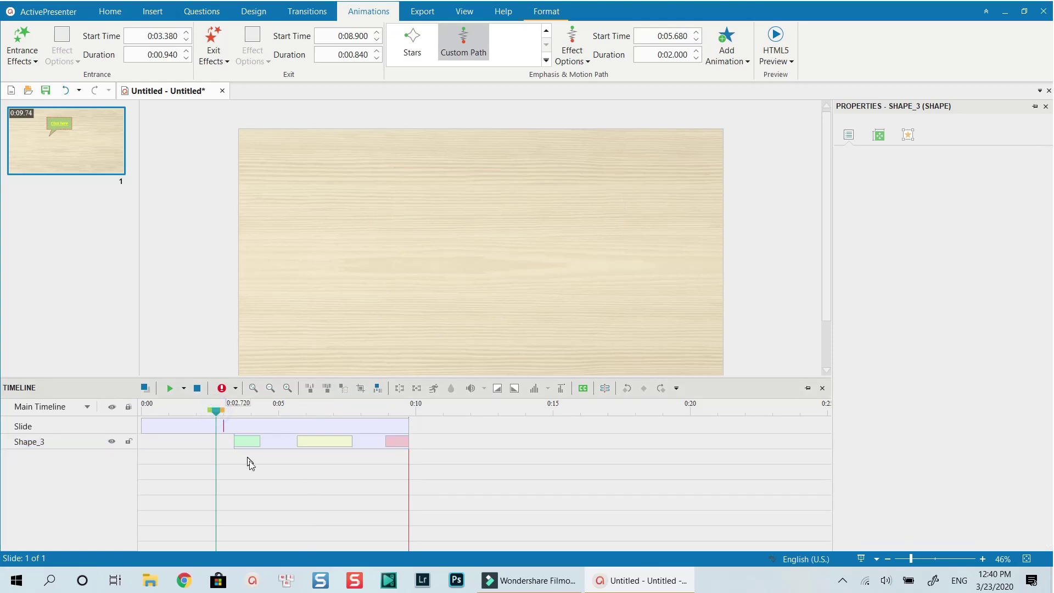
key("space")
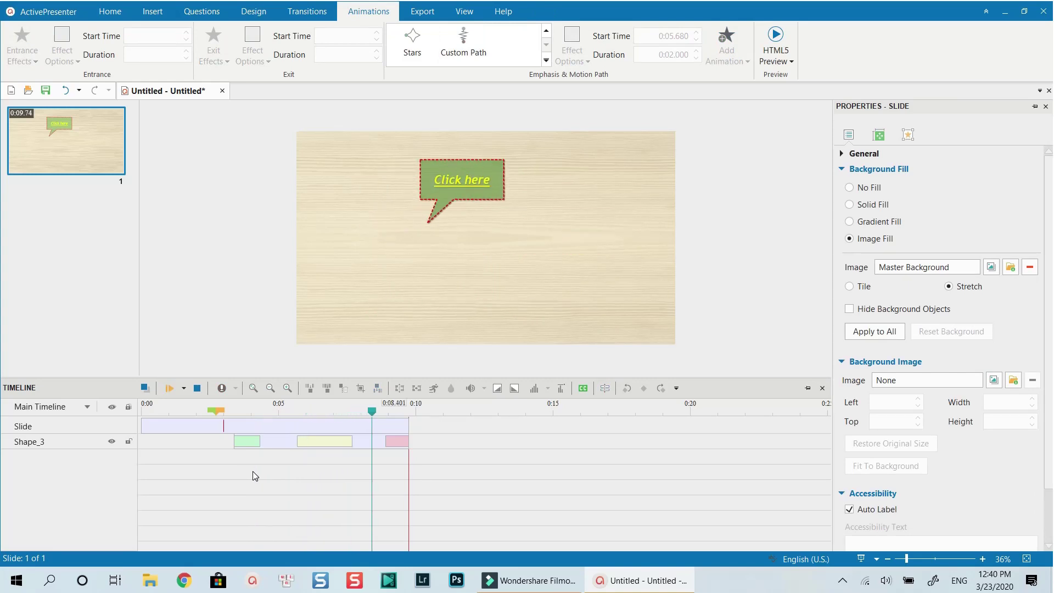
key("space")
Stretch the callout's Custom Path effect to start at 5.24 seconds and last 3 seconds
left_click(313, 437)
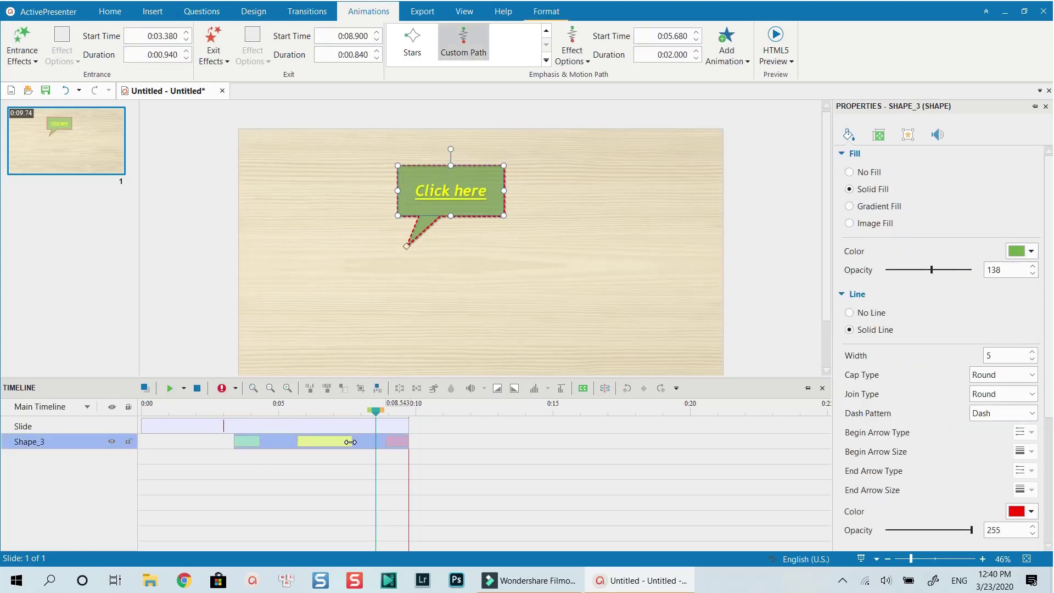
left_click_drag(350, 442, 358, 441)
left_click_drag(298, 446, 288, 445)
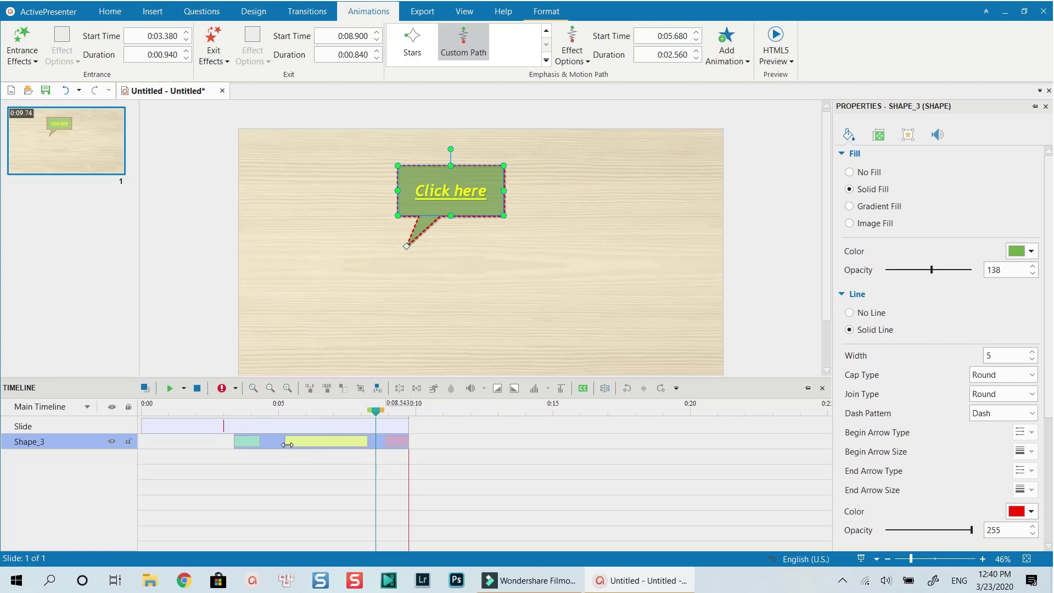
Play the slide from 1.96 seconds to review the lengthened motion path
left_click(196, 419)
left_click(244, 488)
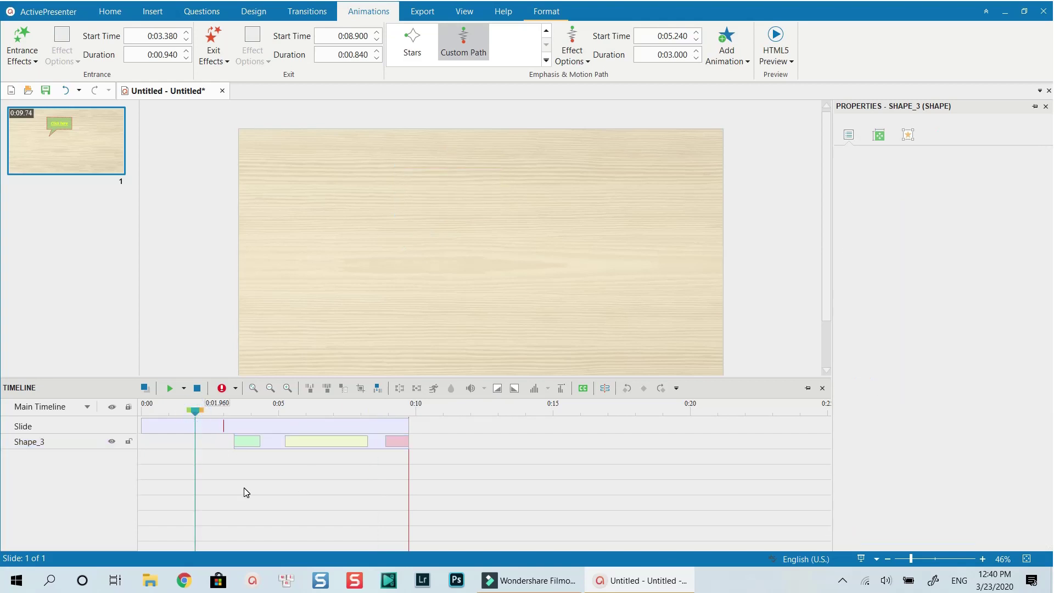
key("space")
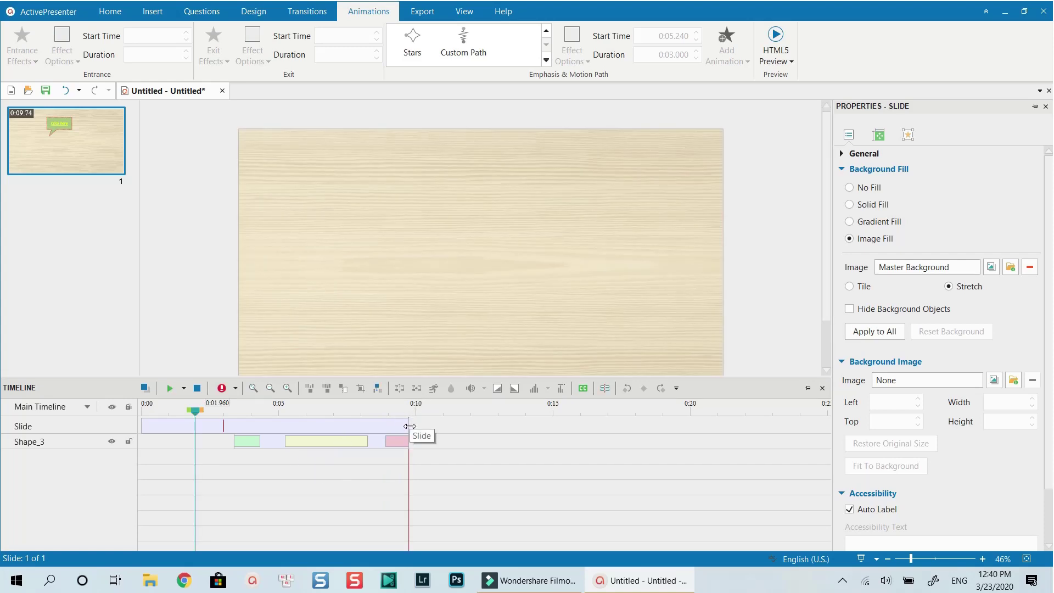
Extend the slide's duration to 16 seconds and draw a right block arrow in the slide's left half, starting at 11.1 seconds
left_click_drag(408, 423, 581, 424)
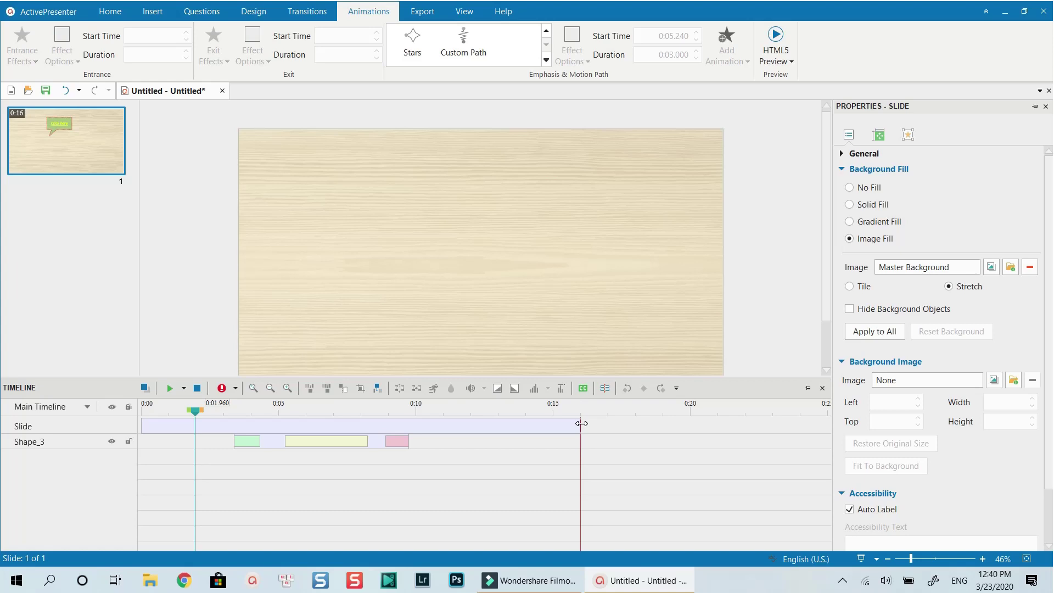
left_click(446, 412)
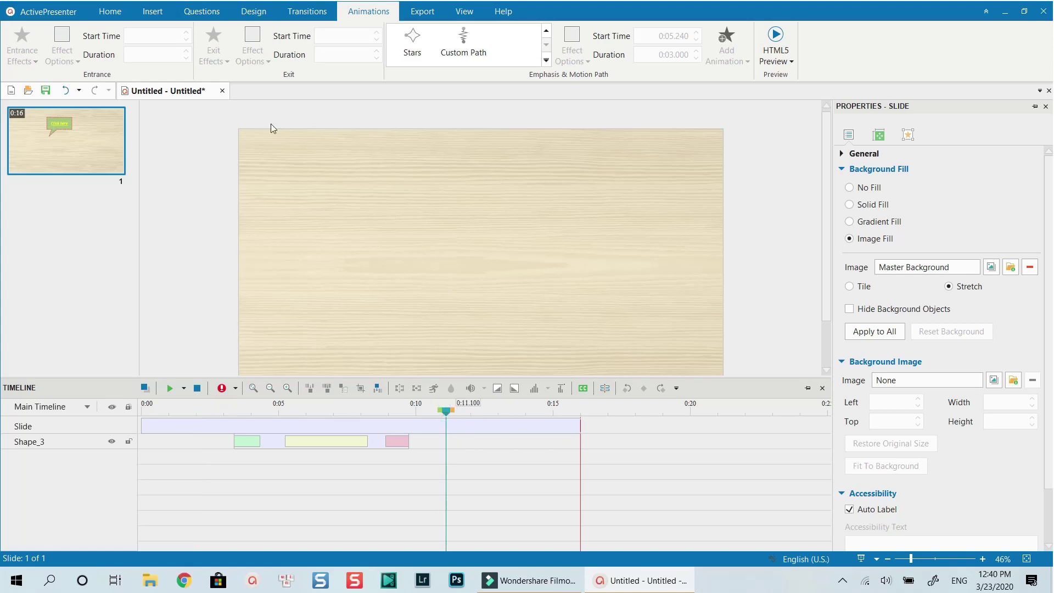
left_click(153, 11)
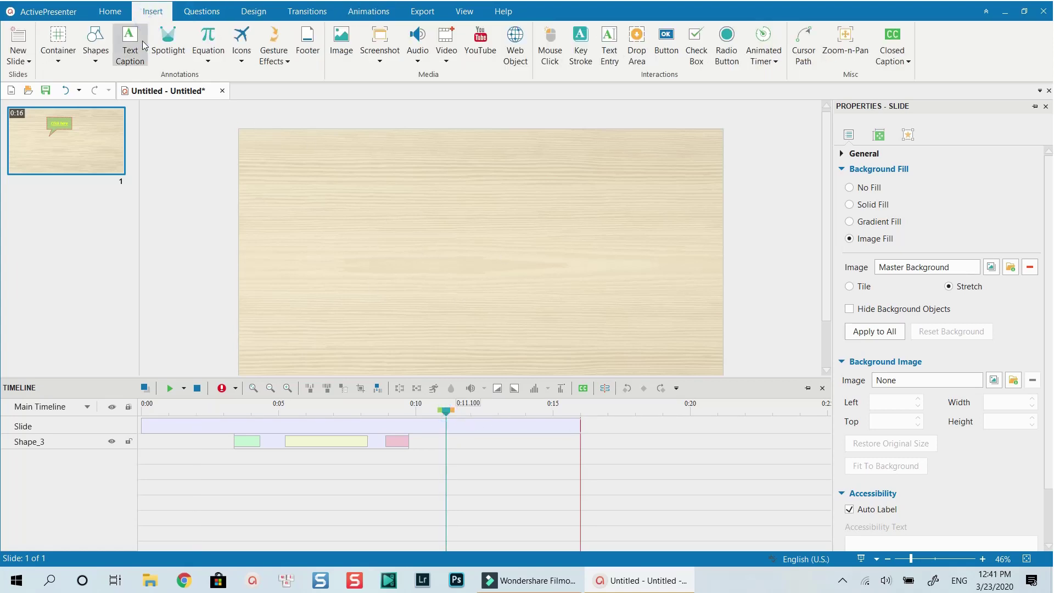
left_click(95, 61)
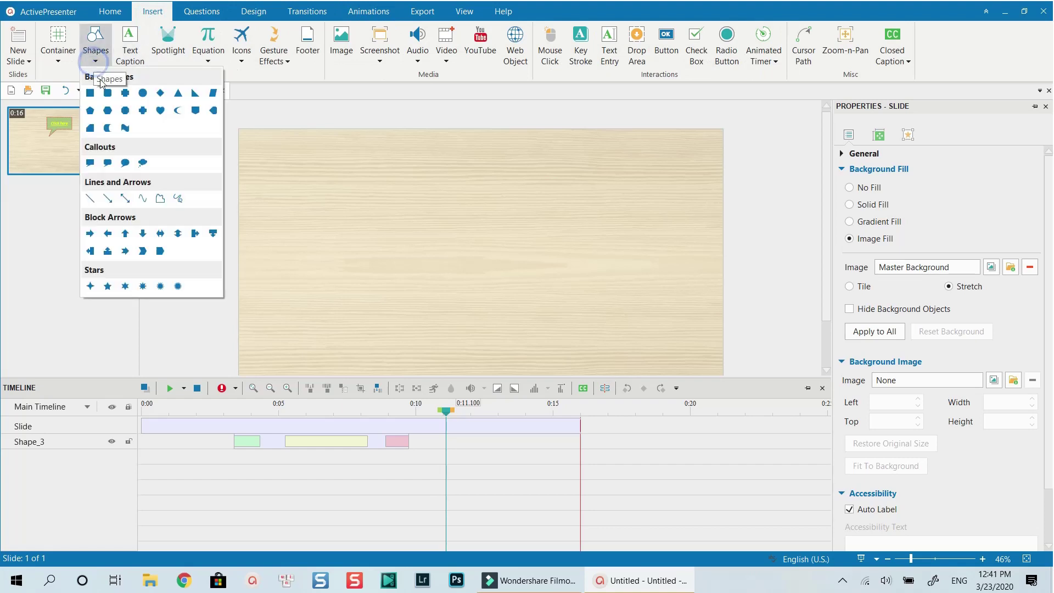
left_click(100, 236)
left_click_drag(304, 217, 426, 268)
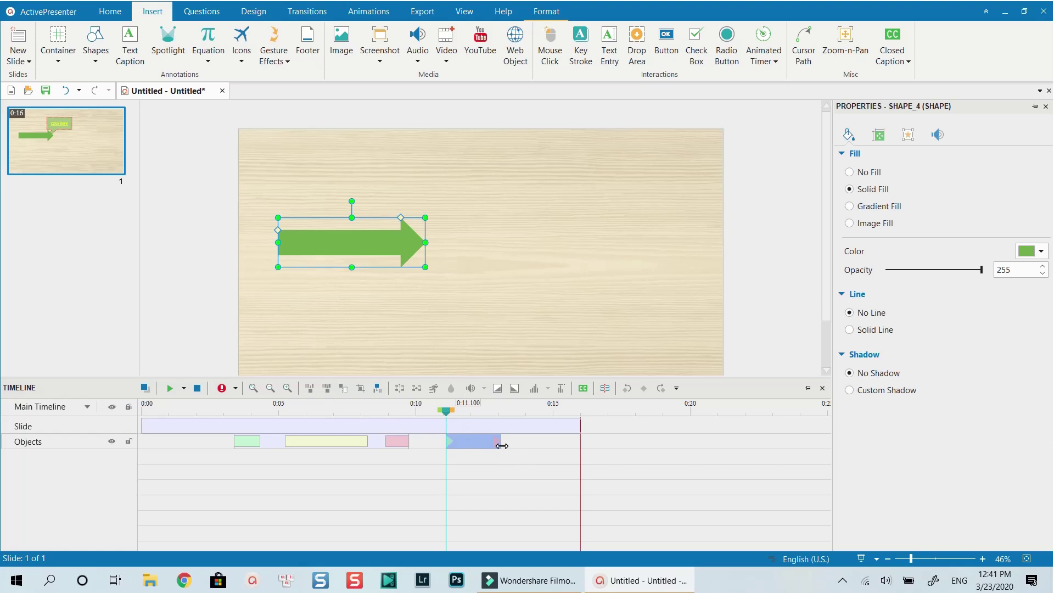
Lengthen the arrow's display time to end at 14.36 seconds and give it a Fly In entrance effect from the left
left_click_drag(502, 446, 536, 443)
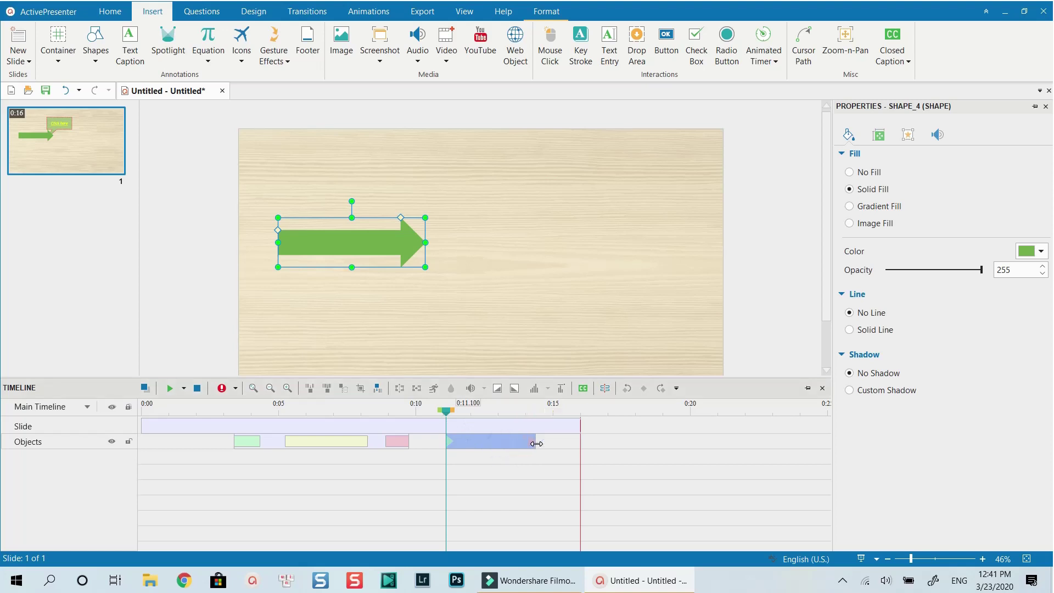
left_click(371, 11)
left_click(35, 61)
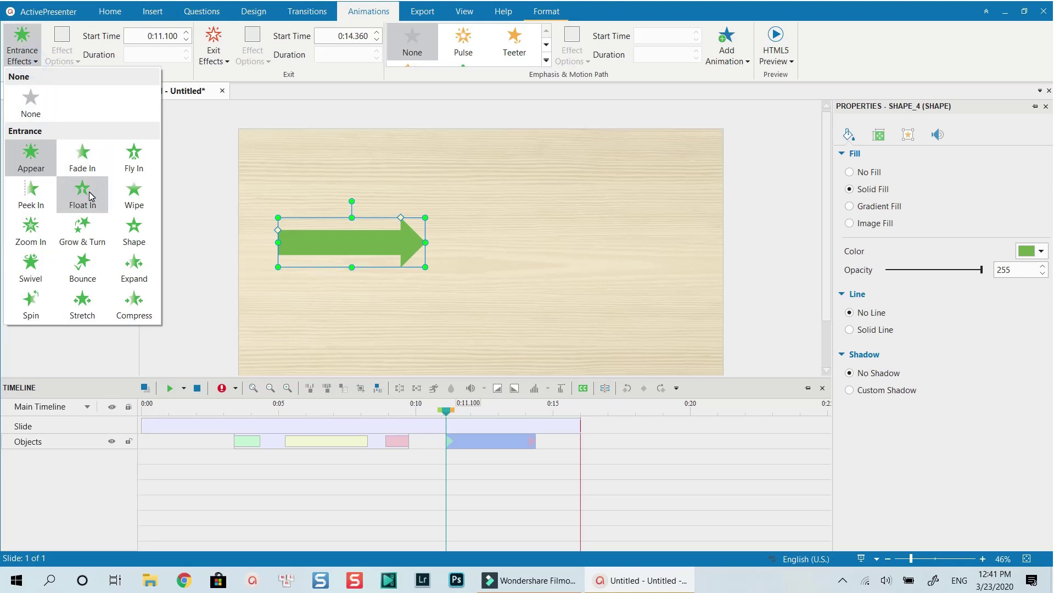
left_click(136, 193)
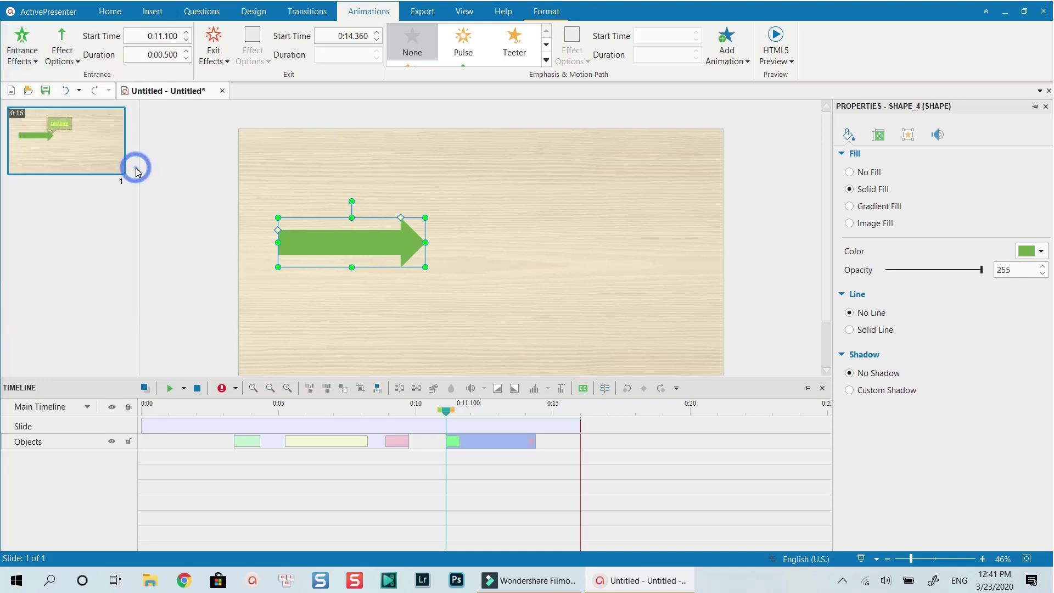
left_click(66, 59)
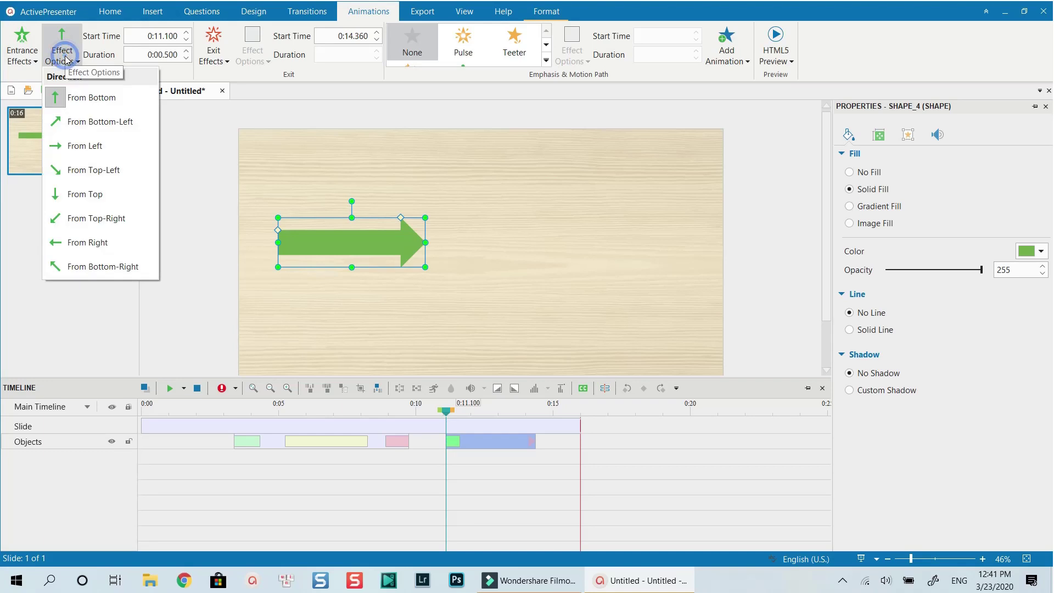
left_click(79, 148)
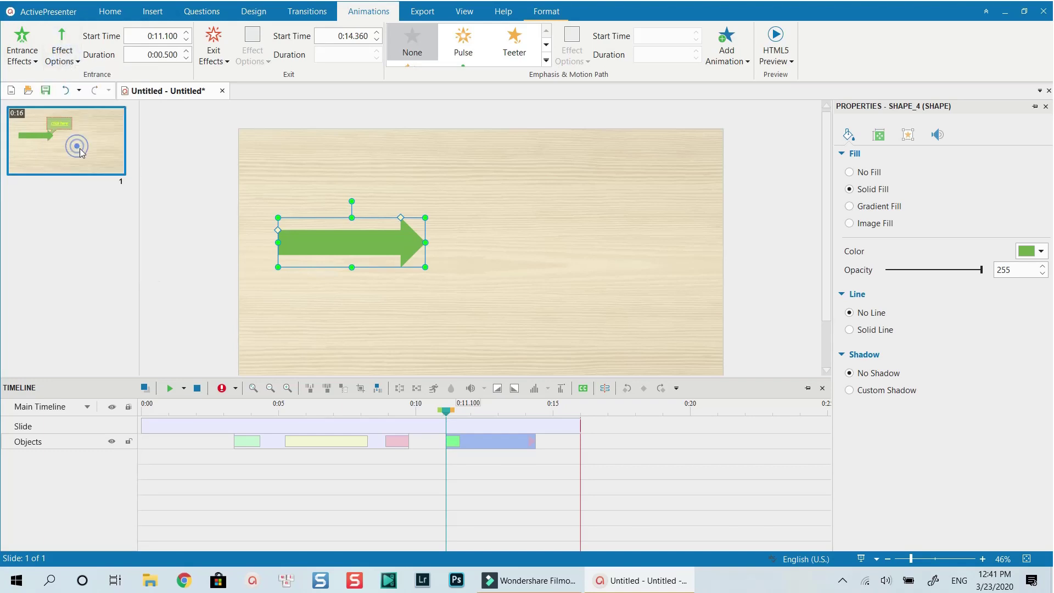
Give the arrow a Fly Out exit effect heading to the right
left_click(224, 60)
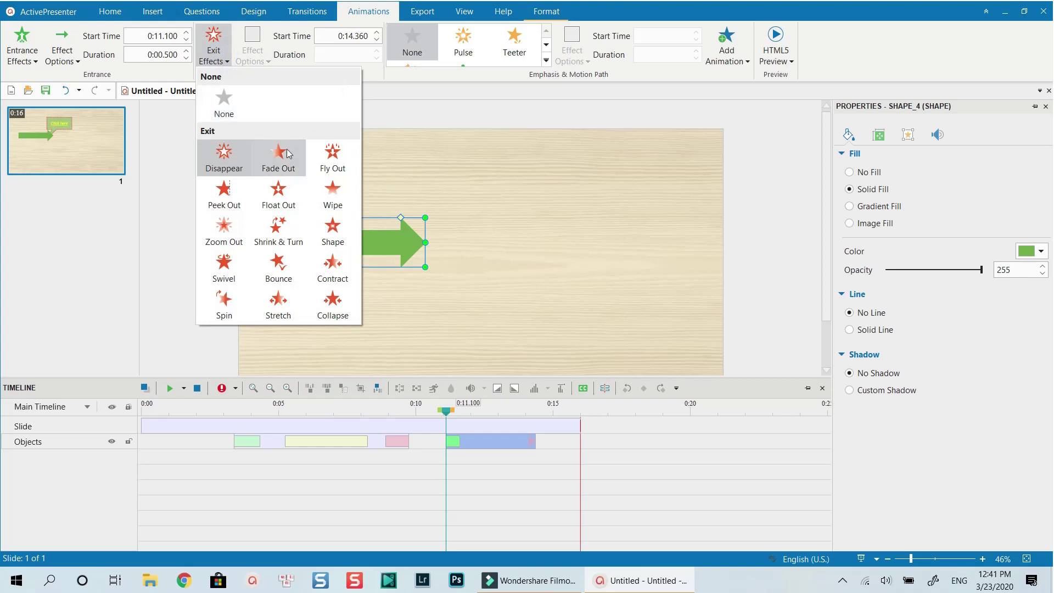
left_click(330, 162)
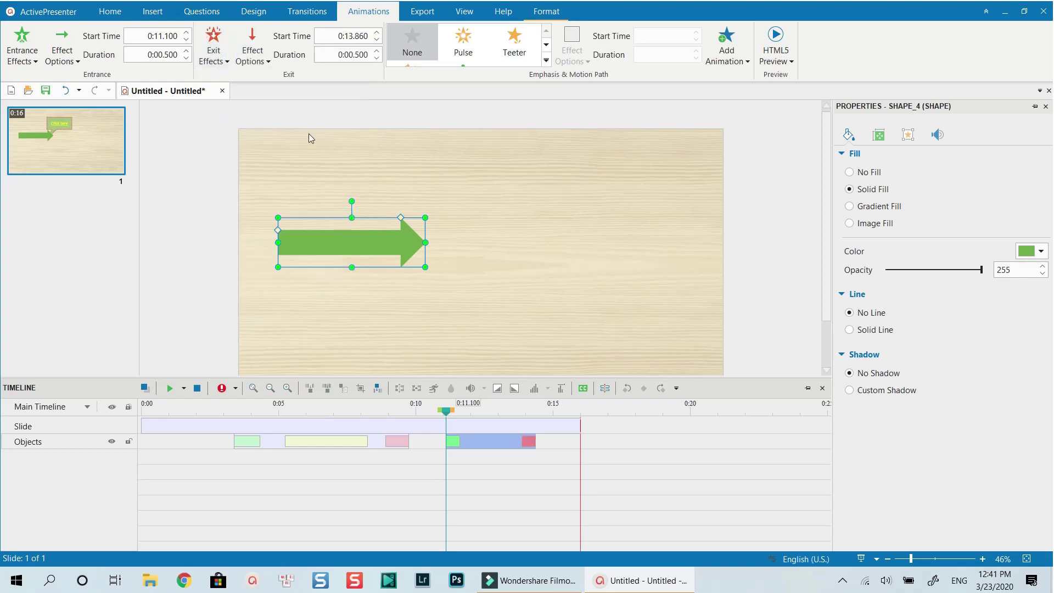
left_click(254, 57)
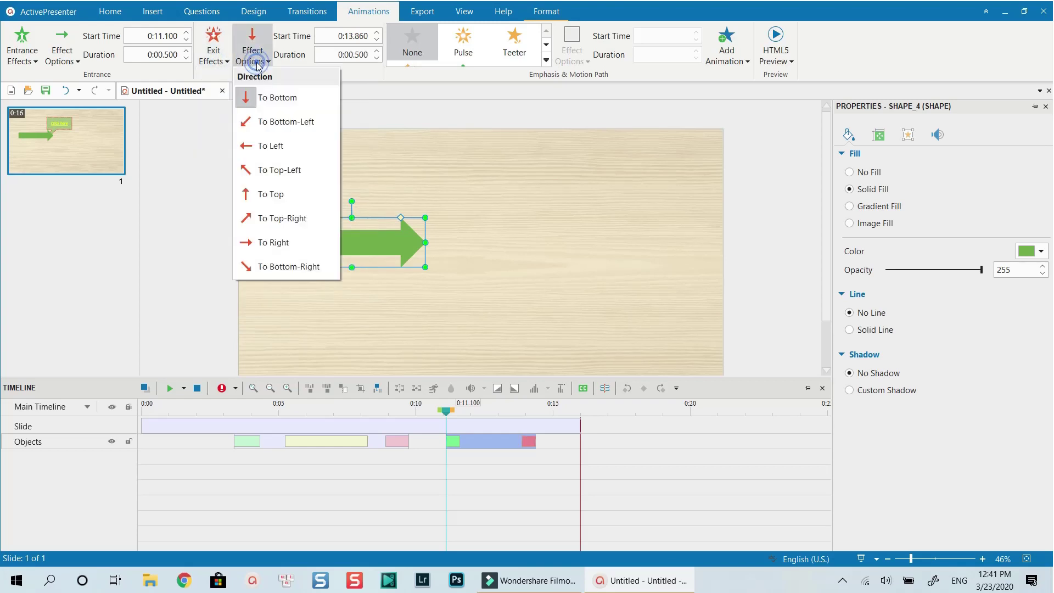
left_click(270, 252)
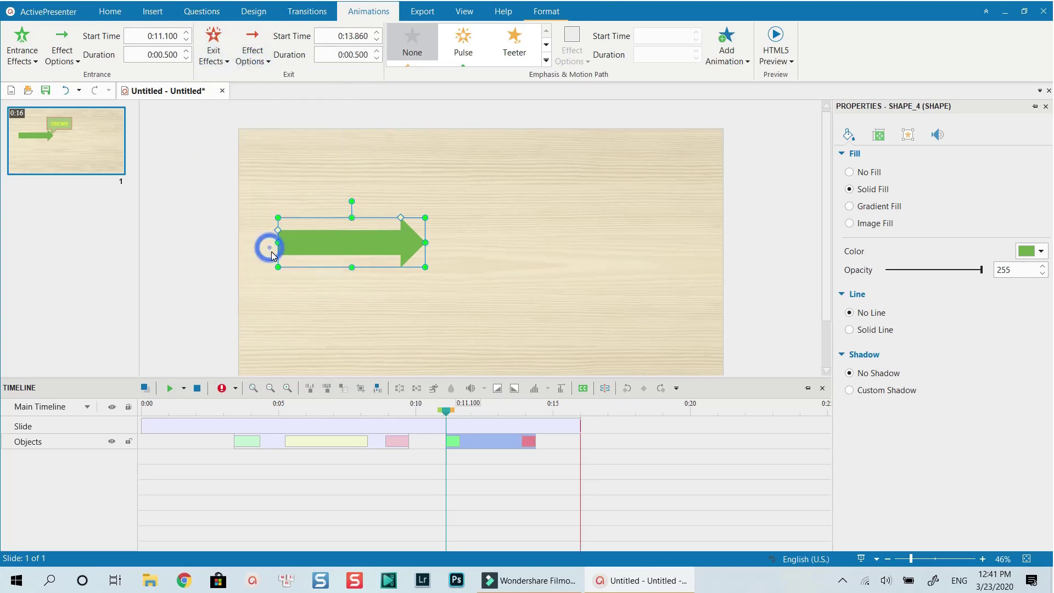
Add a Pulse emphasis effect to the arrow at 12.54 seconds and lengthen the arrow so its exit starts at 14.42 seconds
left_click(486, 410)
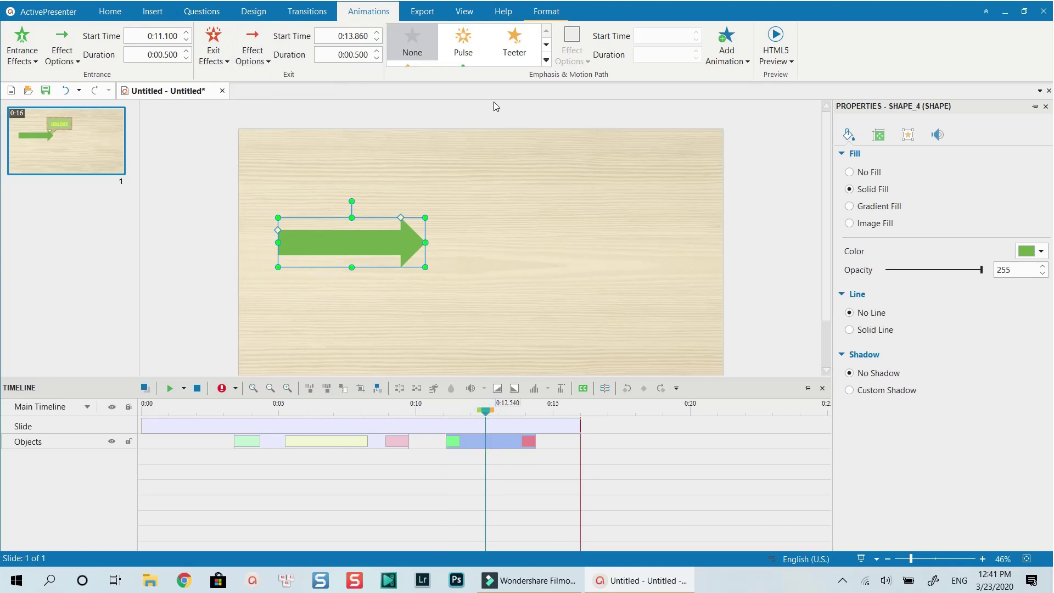
left_click(463, 41)
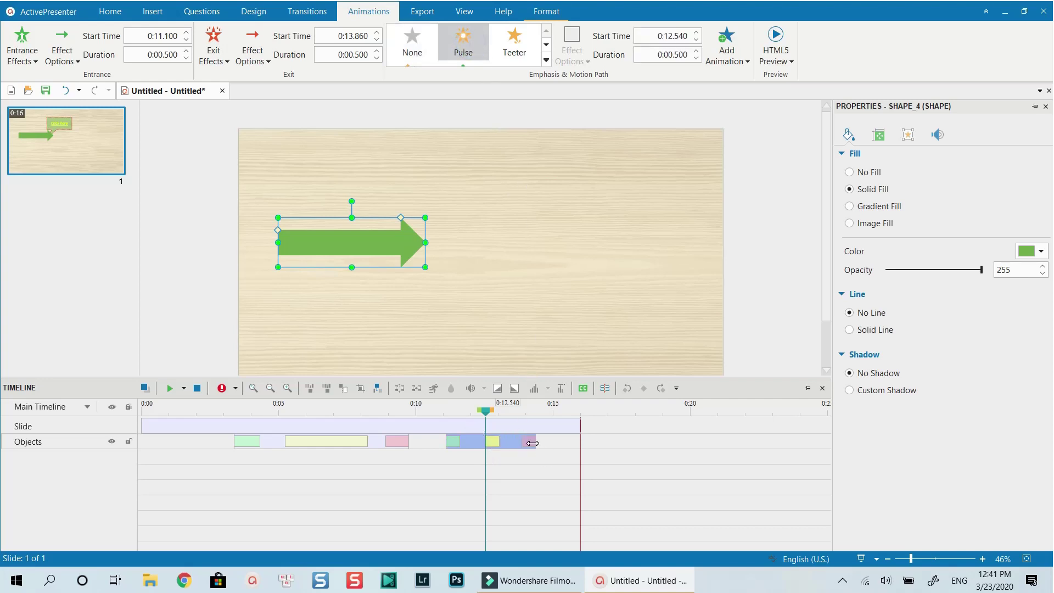
left_click_drag(533, 443, 548, 439)
Play the slide from 2.86 seconds to preview the callout and arrow animations together
left_click(420, 415)
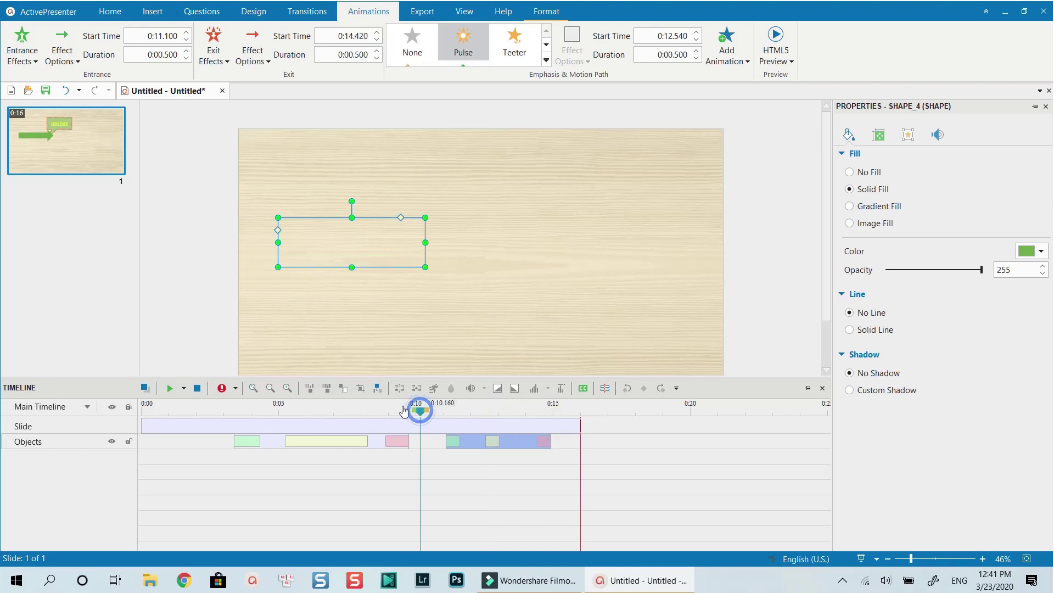
left_click(221, 414)
left_click(298, 510)
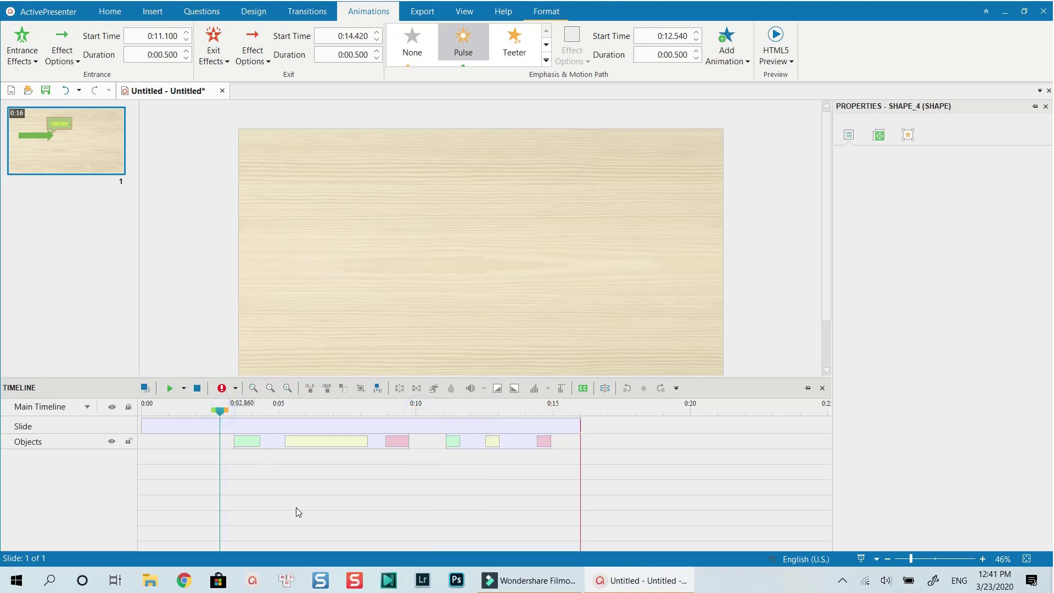
key("space")
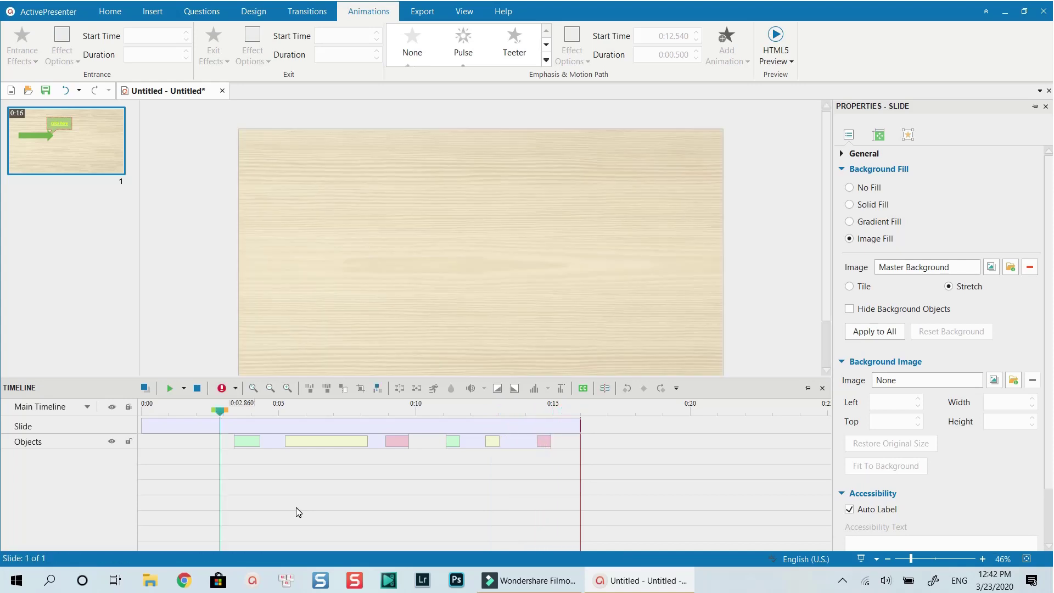
key("space")
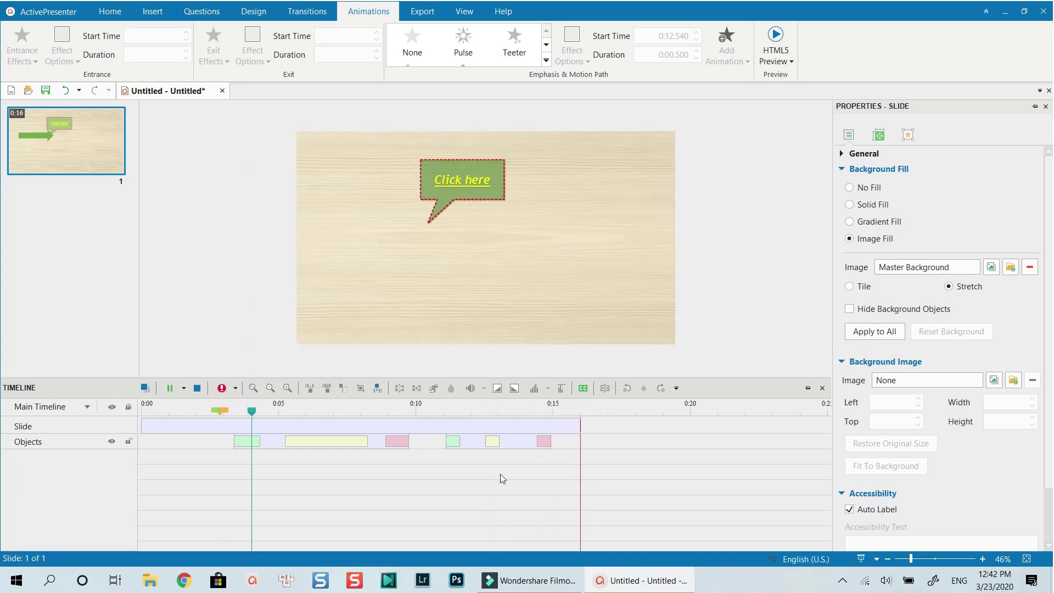
left_click(499, 475)
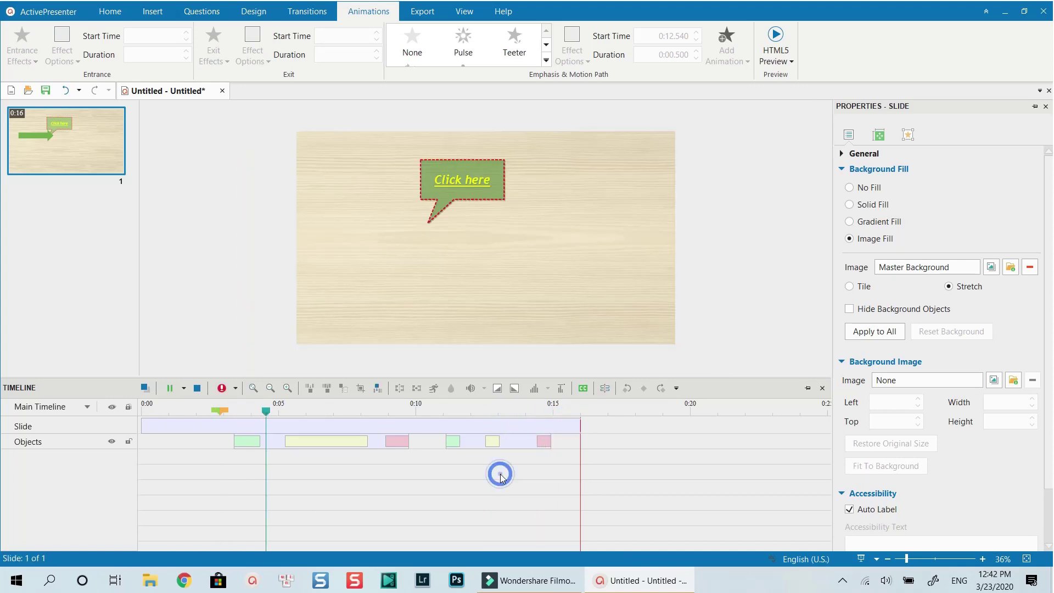
Export the project as an MP4 video with the output file named Annotation.mp4
left_click(414, 15)
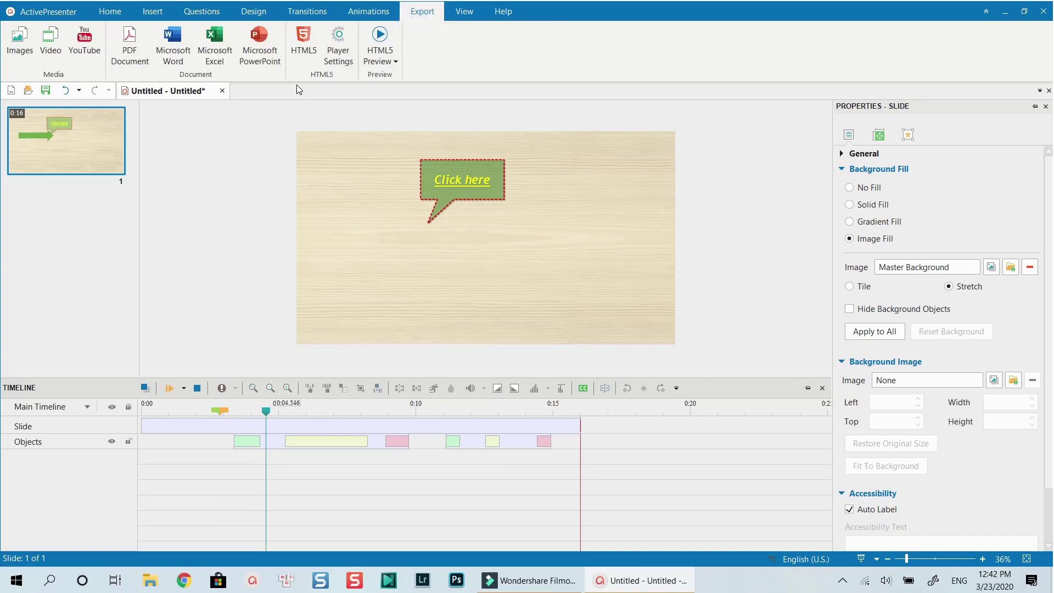
left_click(50, 47)
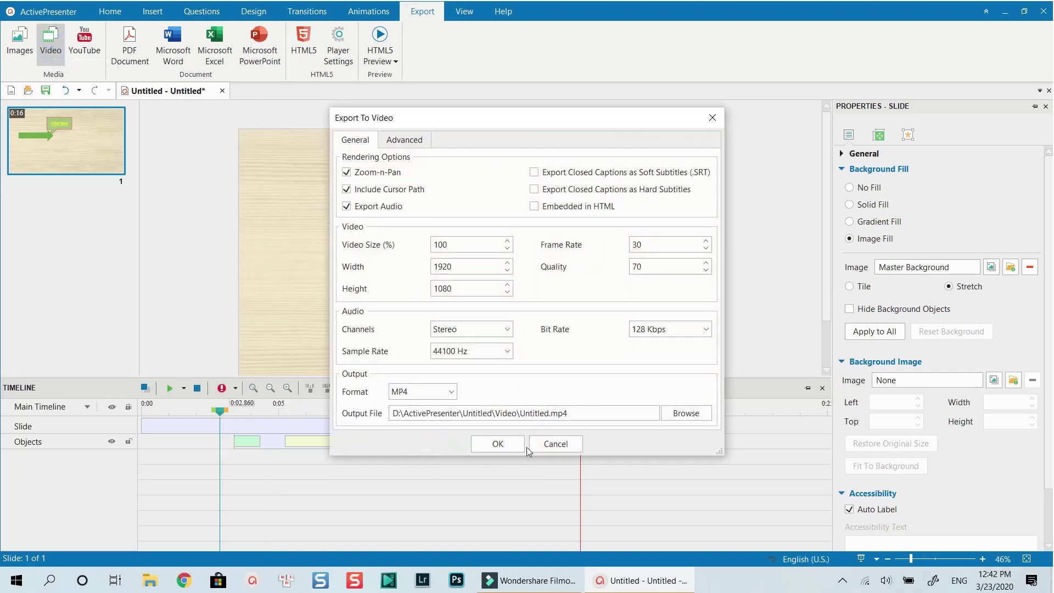
double_click(547, 413)
type("Annotation")
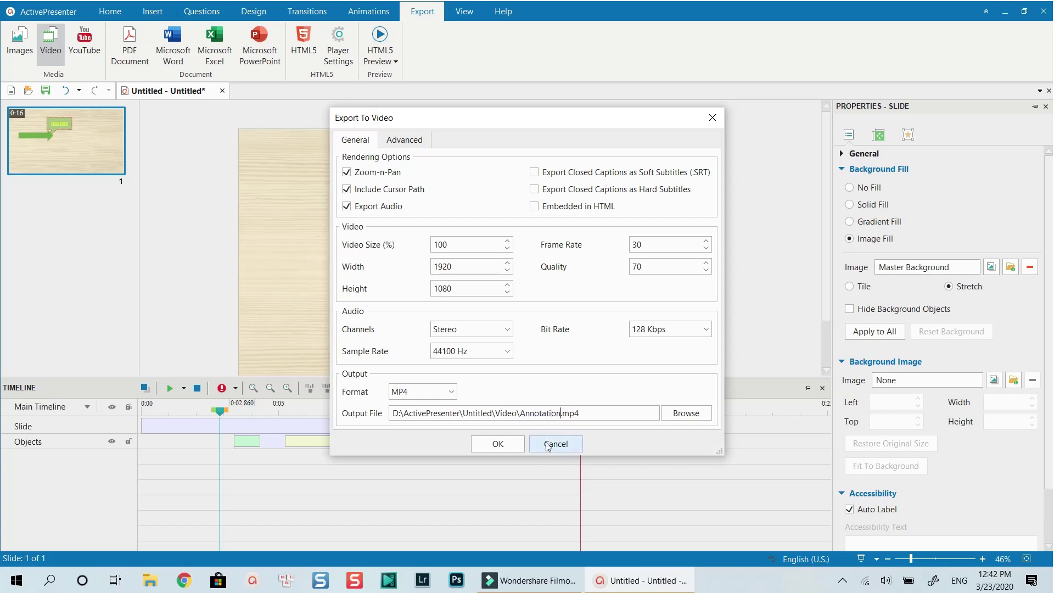
left_click(499, 449)
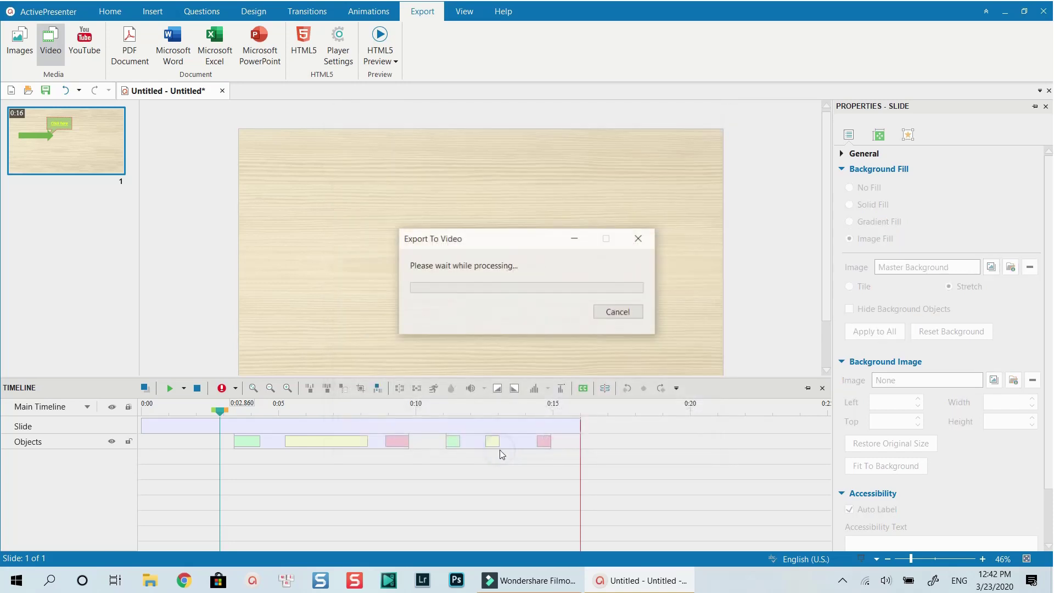